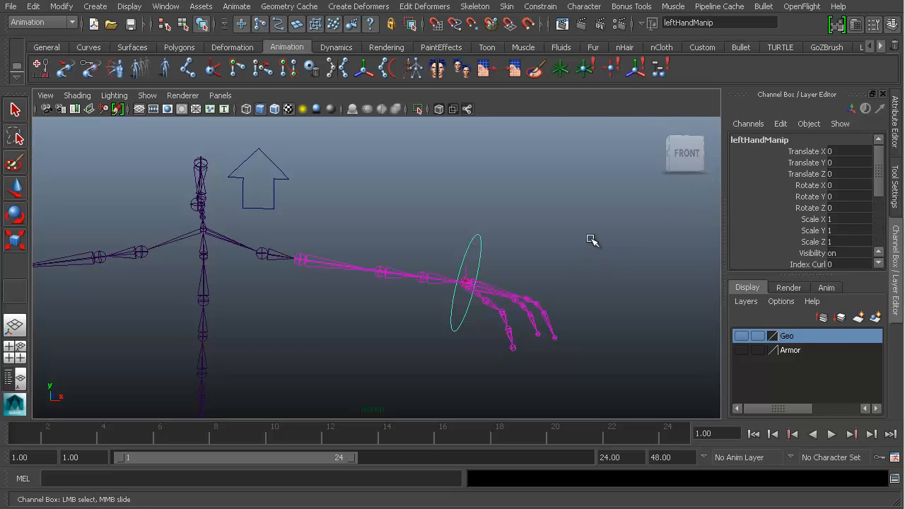
- Examine the left arm rig, checking the hand control curve, the forearm roll joint and the arm IK handle
alt+drag(349, 325, 350, 324)
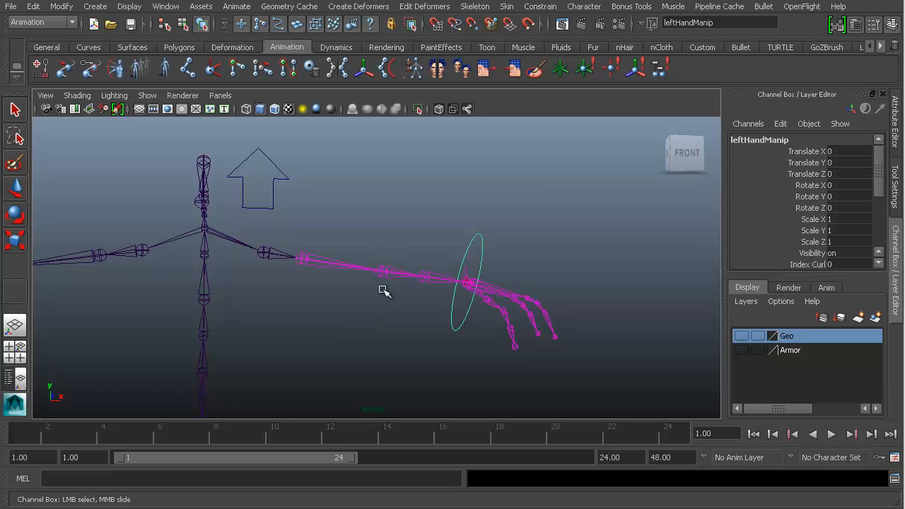
alt+drag(424, 285, 395, 304)
click(426, 296)
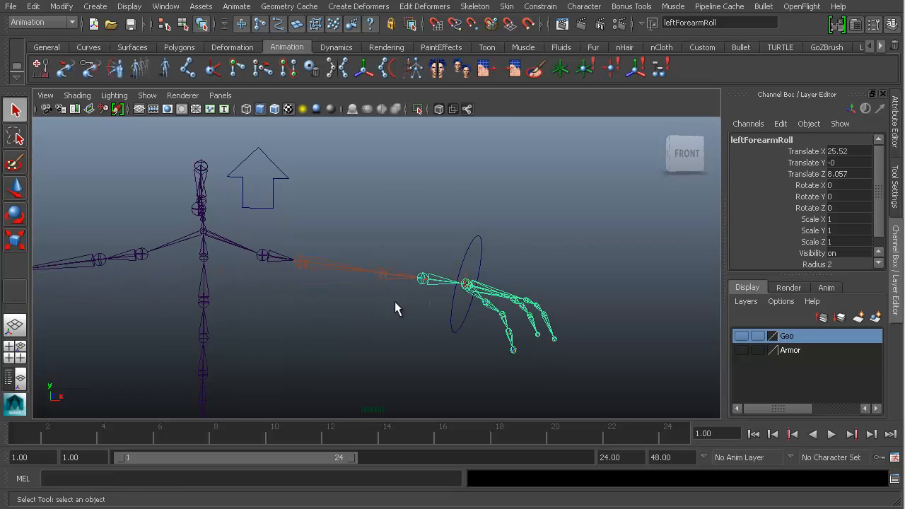
click(482, 243)
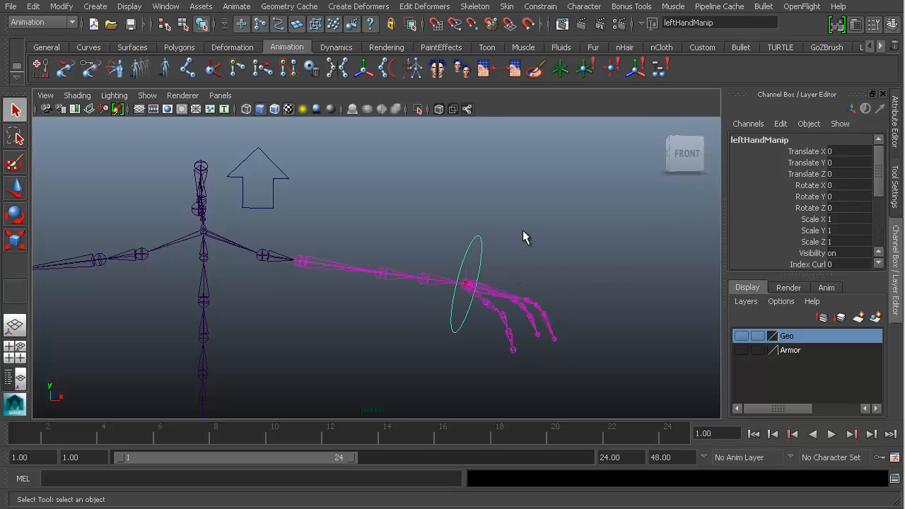
alt+drag(488, 262, 453, 285)
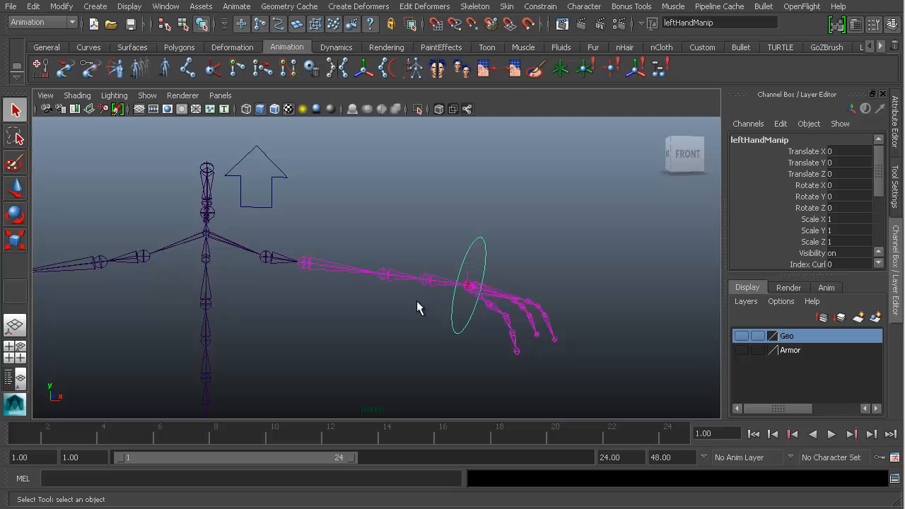
alt+drag(417, 306, 359, 306)
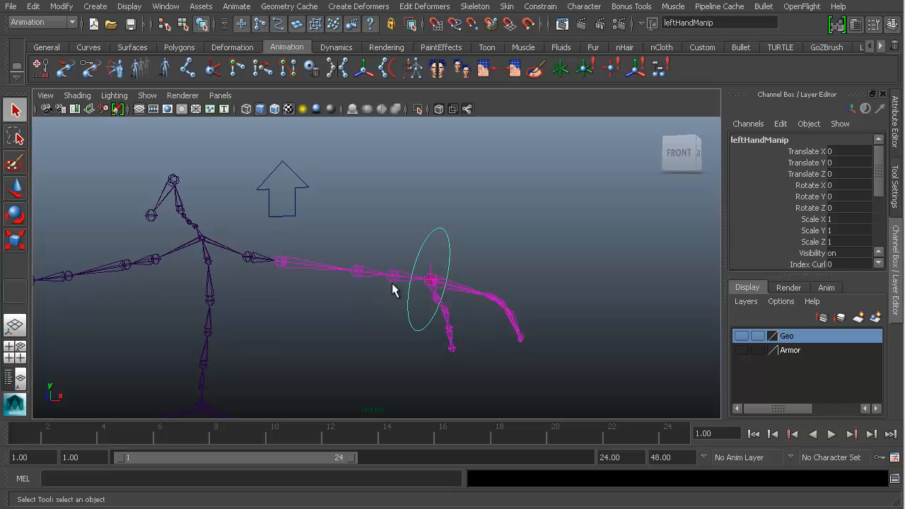
click(431, 277)
alt+drag(379, 338, 406, 314)
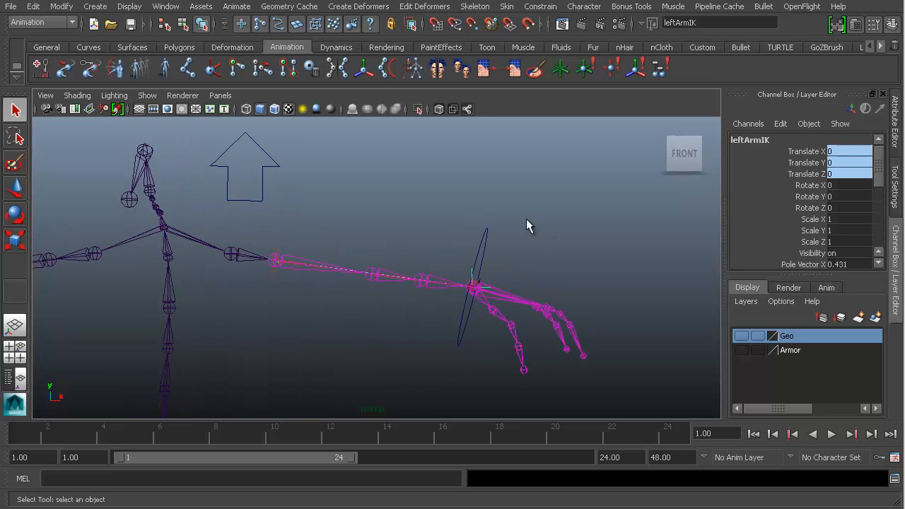
- Open the Hypershade, create a Multiply Divide utility node and place it in the work area
click(171, 7)
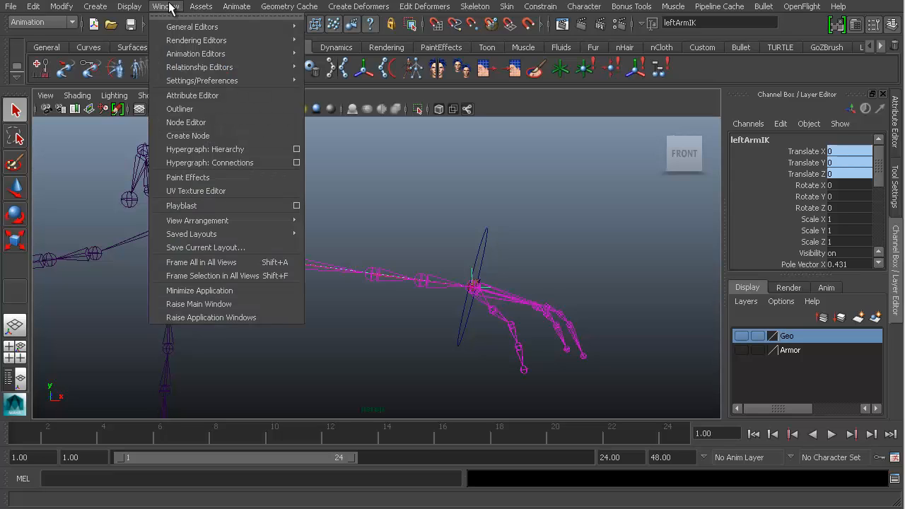
mouse_move(201, 42)
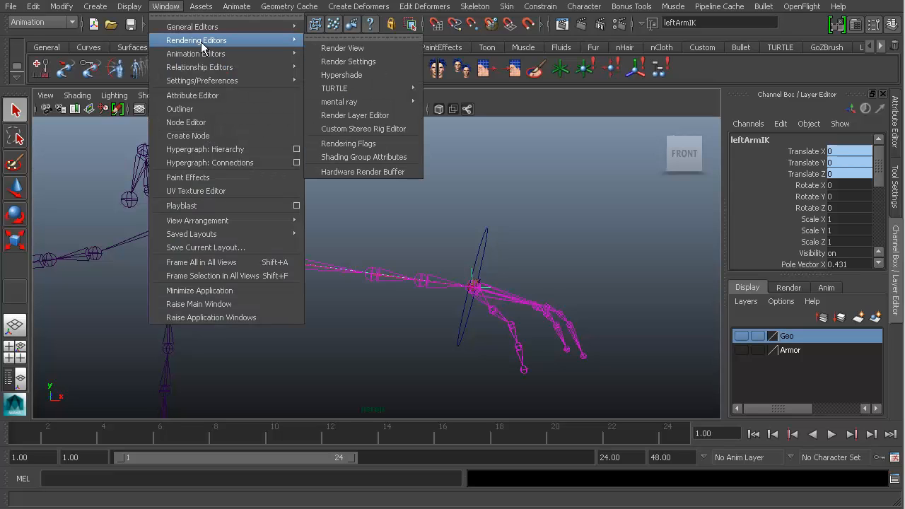
click(367, 75)
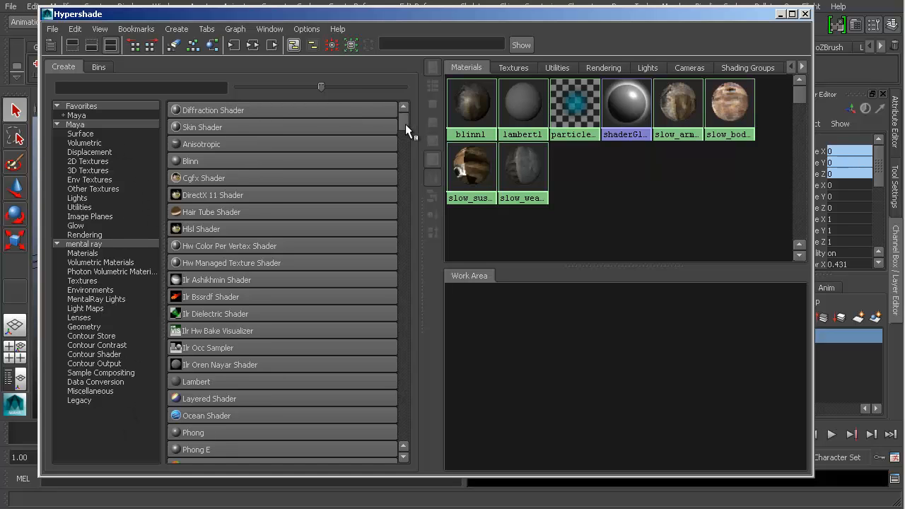
mouse_move(405, 123)
mouse_down()
mouse_move(387, 259)
mouse_move(387, 396)
mouse_move(388, 122)
mouse_up()
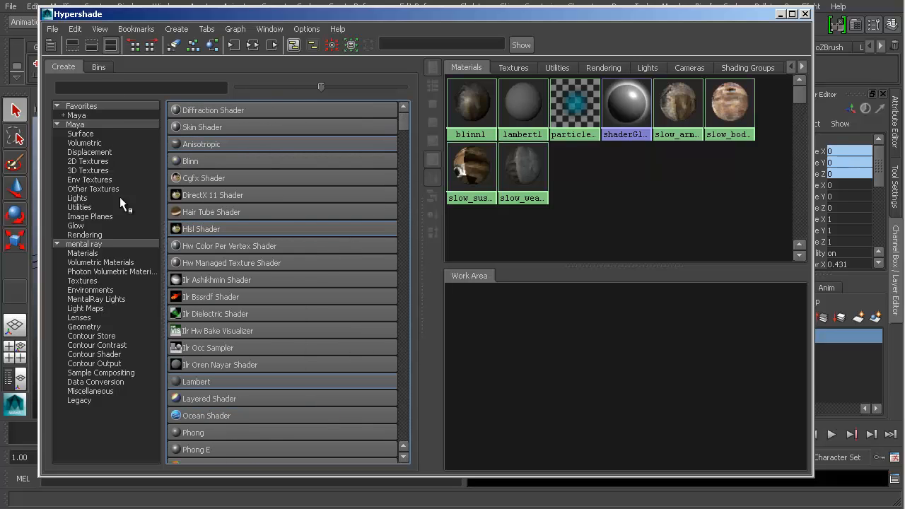
click(79, 208)
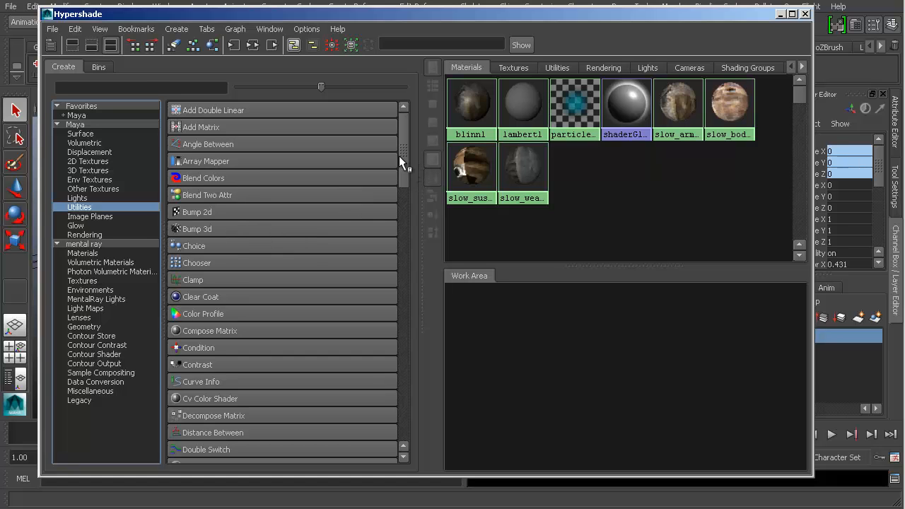
drag(398, 155, 408, 322)
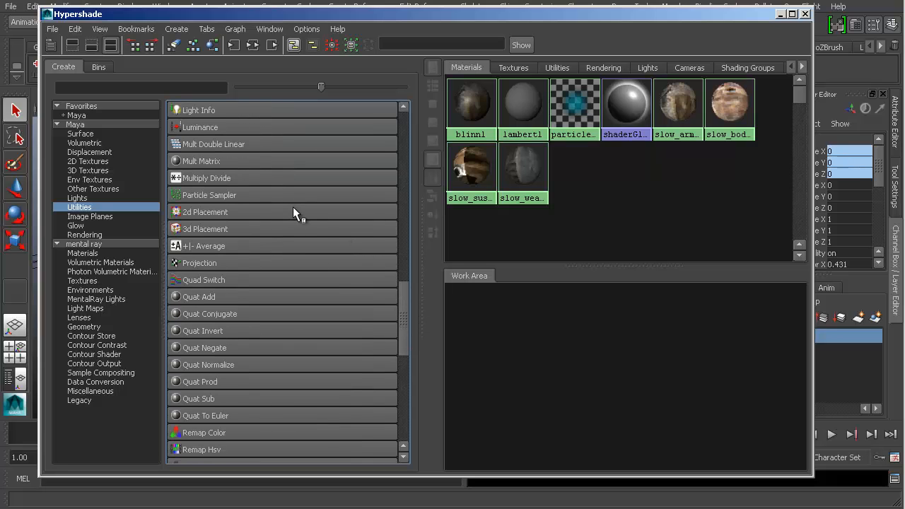
click(196, 179)
drag(490, 354, 543, 368)
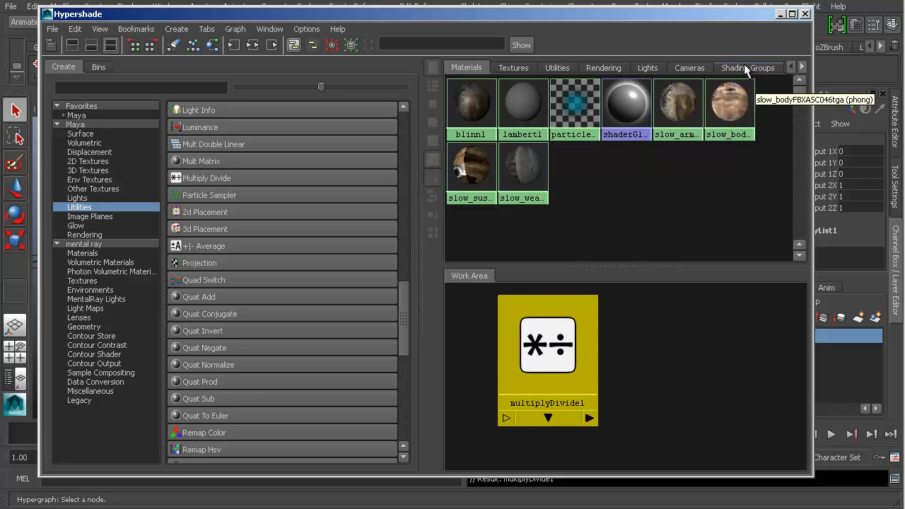
- Narrow and move the Hypershade to uncover the left hand, and check the leftHandManip control and the leftForearmRoll joint
drag(815, 117, 686, 126)
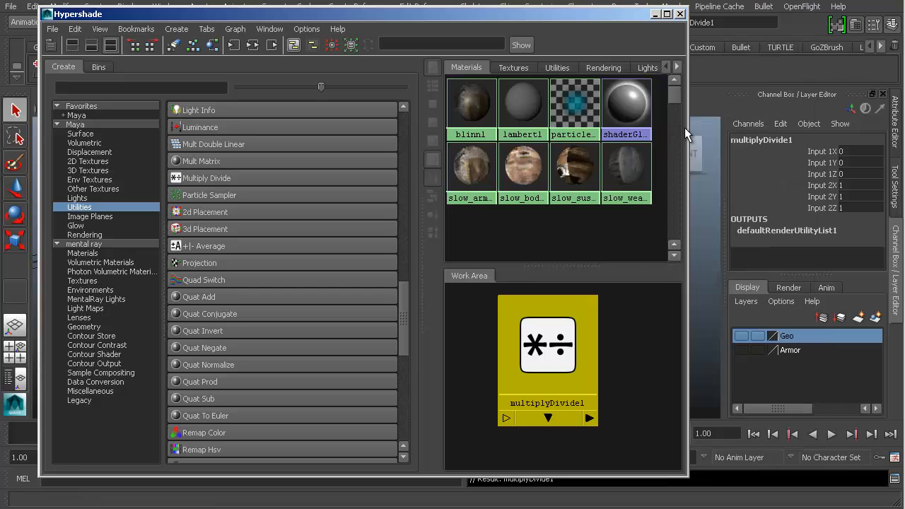
drag(408, 17, 328, 22)
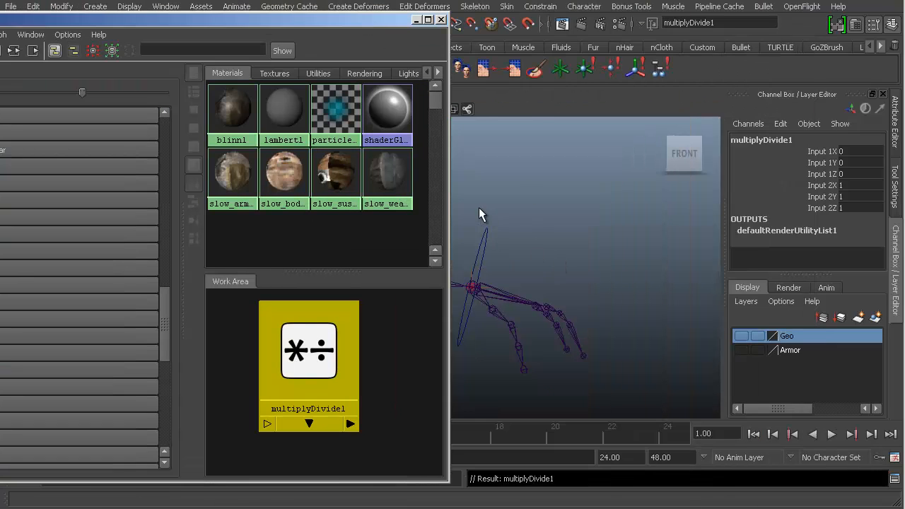
click(485, 233)
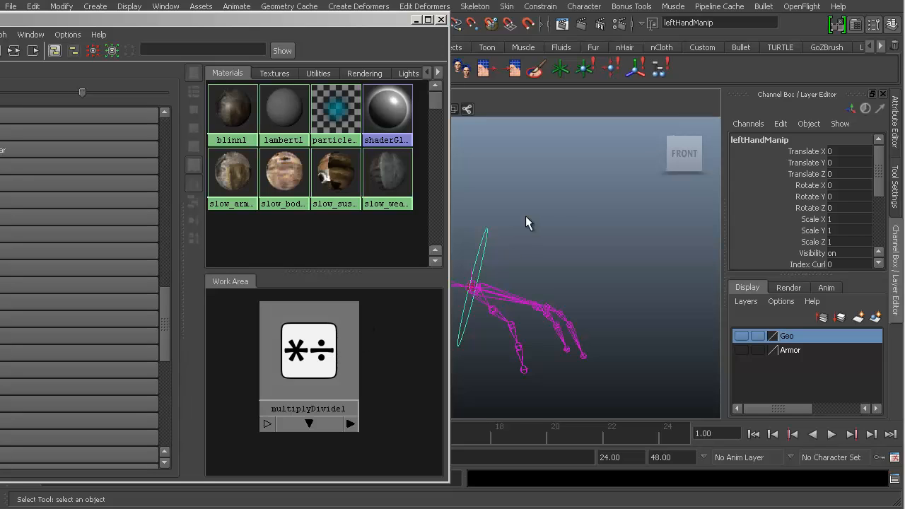
alt+middle_drag(563, 216, 665, 225)
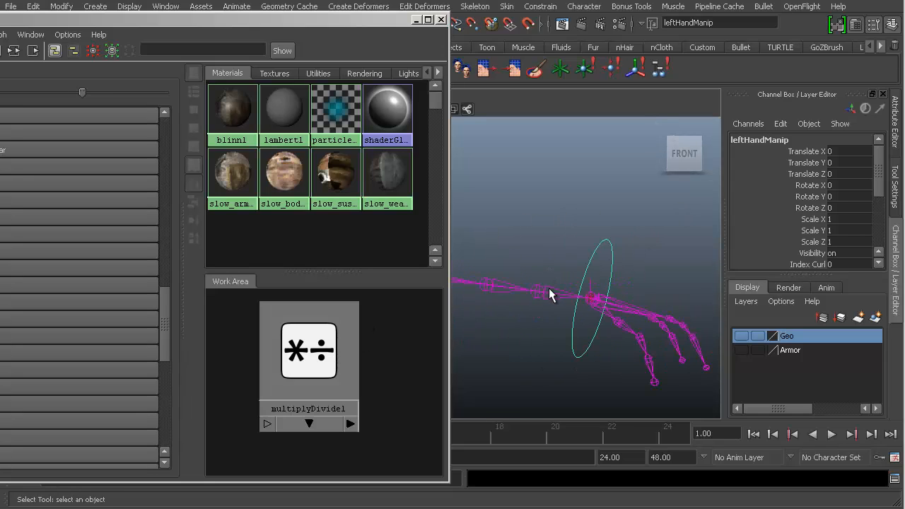
click(549, 289)
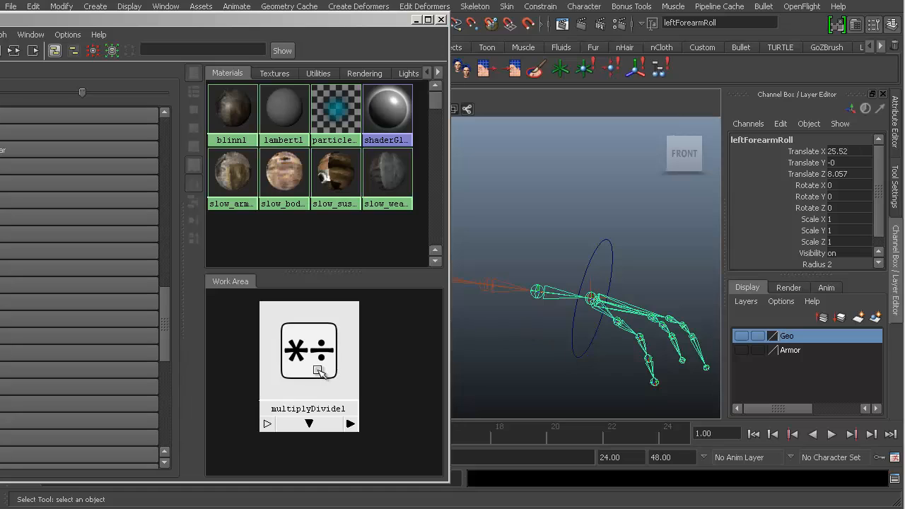
- Open the multiplyDivide1 node's attributes and review the X, Y and Z fields of Input 1 and Input 2
click(292, 371)
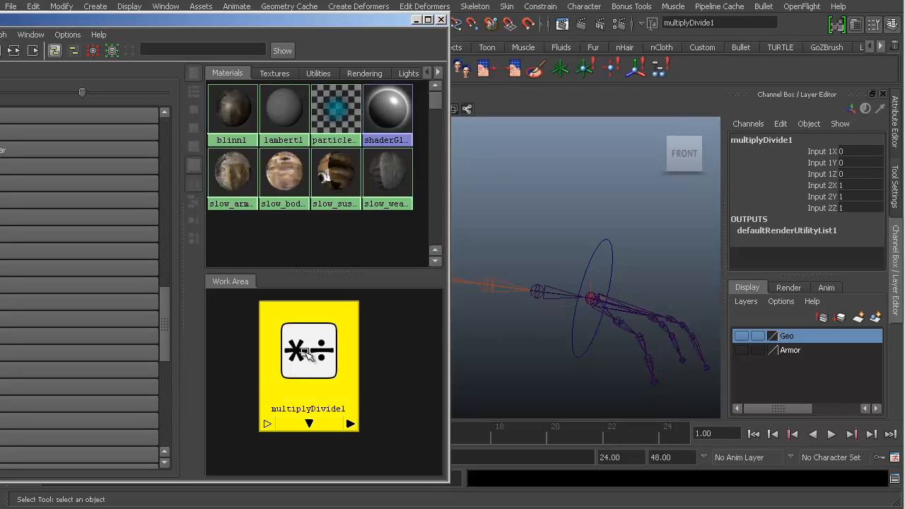
double_click(302, 349)
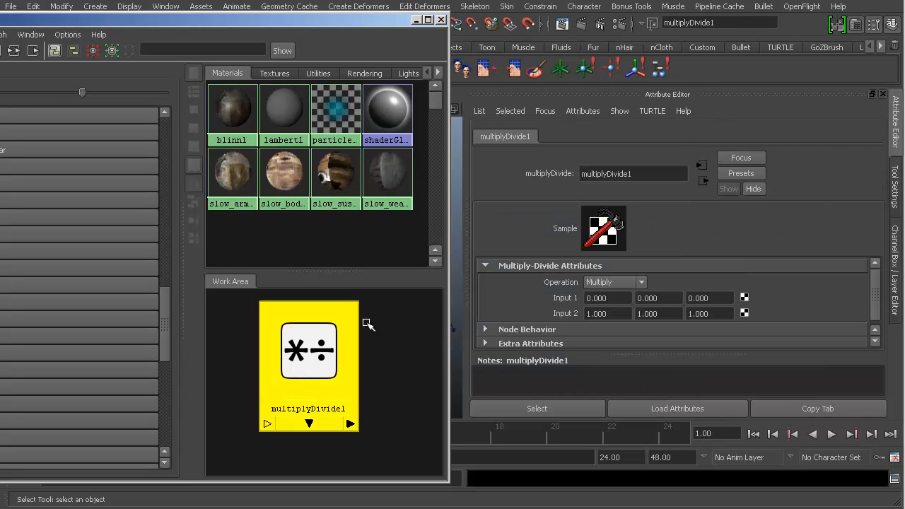
drag(343, 25, 291, 21)
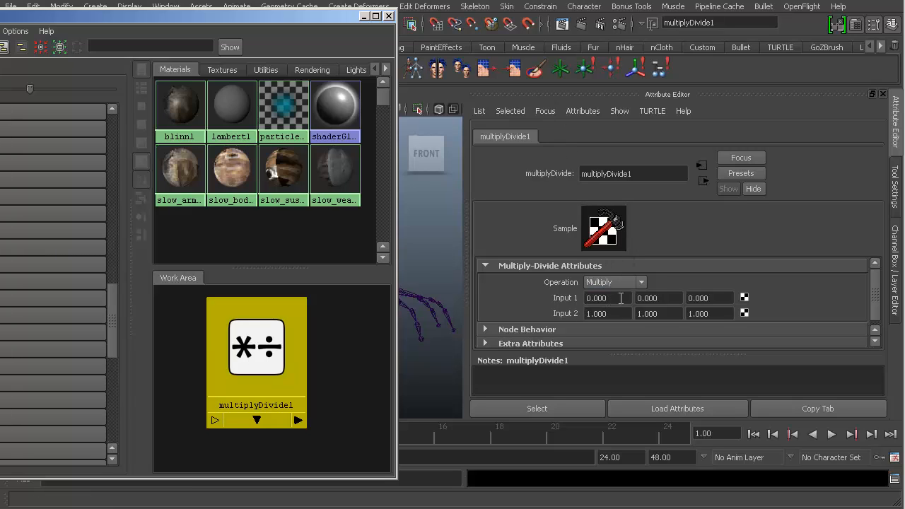
click(619, 299)
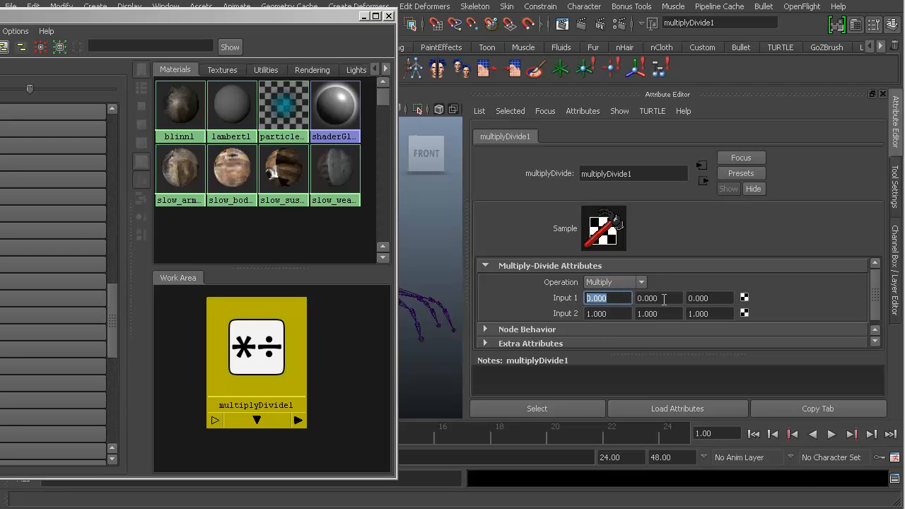
click(665, 299)
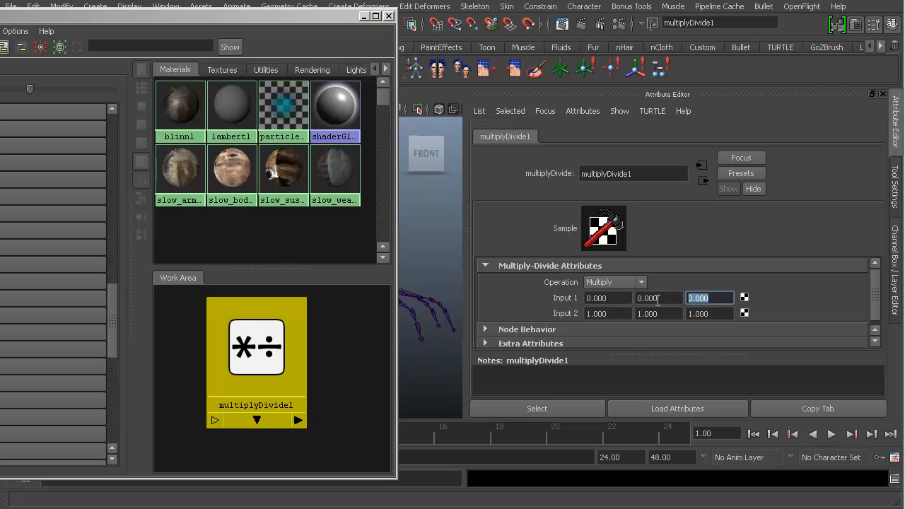
click(621, 298)
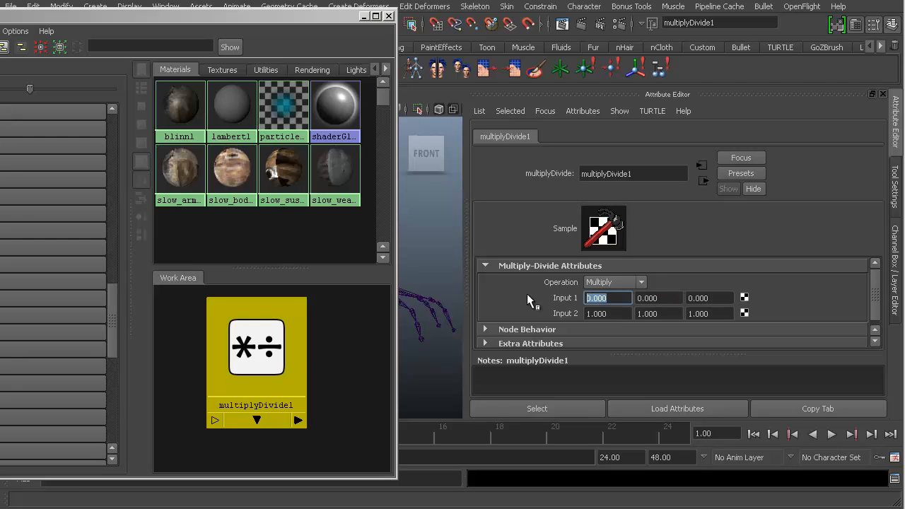
click(662, 299)
click(730, 299)
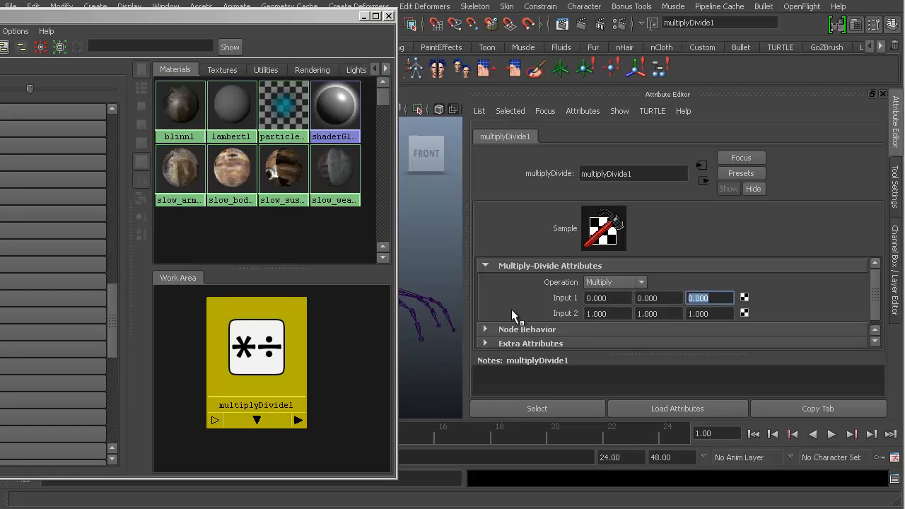
drag(621, 314, 577, 314)
drag(671, 317, 627, 314)
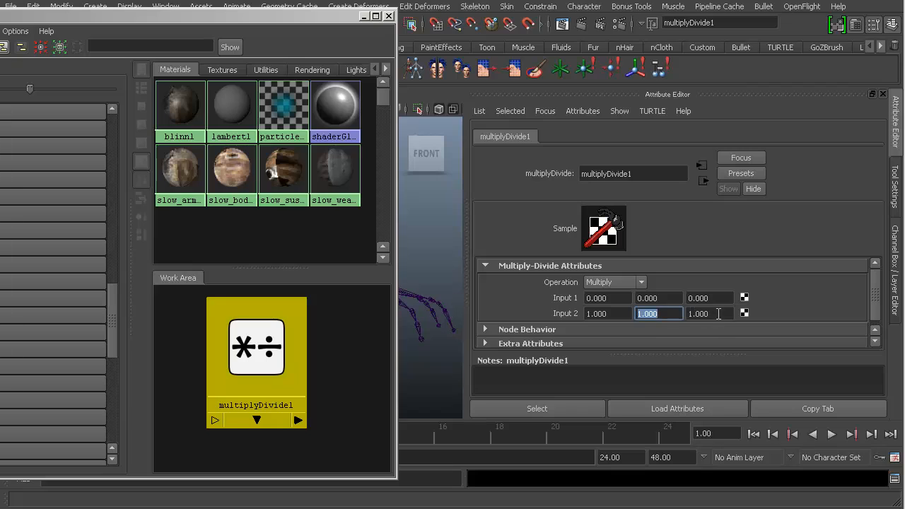
key(Tab)
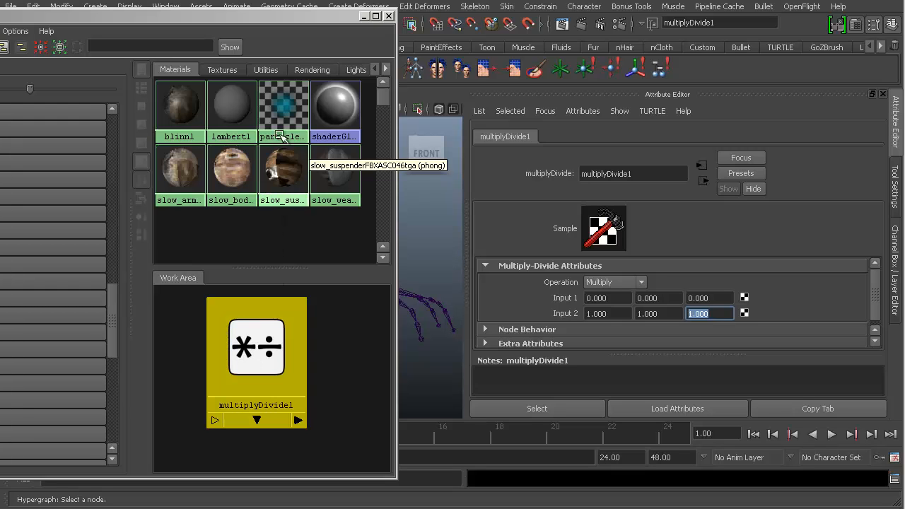
- Rearrange the Hypershade beside the skeleton's left arm, narrowing the window and its node creation list so the work area stays visible
drag(314, 18, 802, 23)
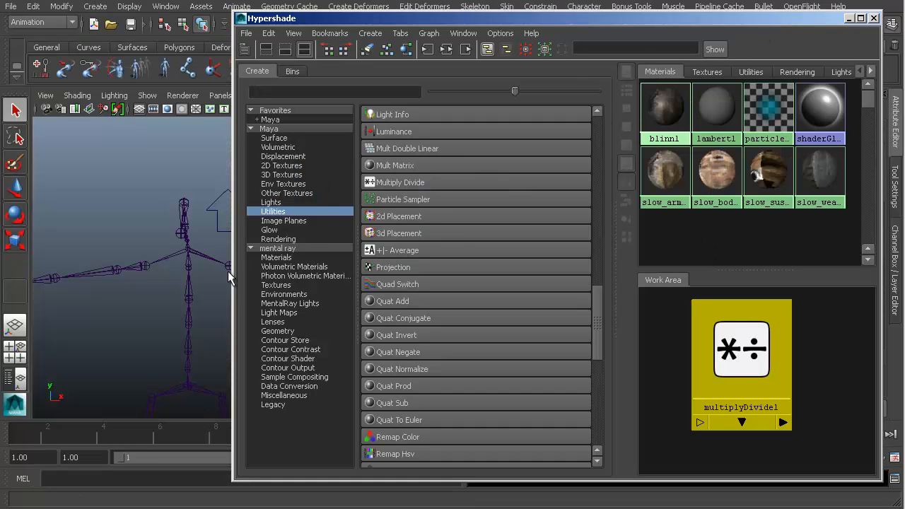
drag(234, 272, 376, 275)
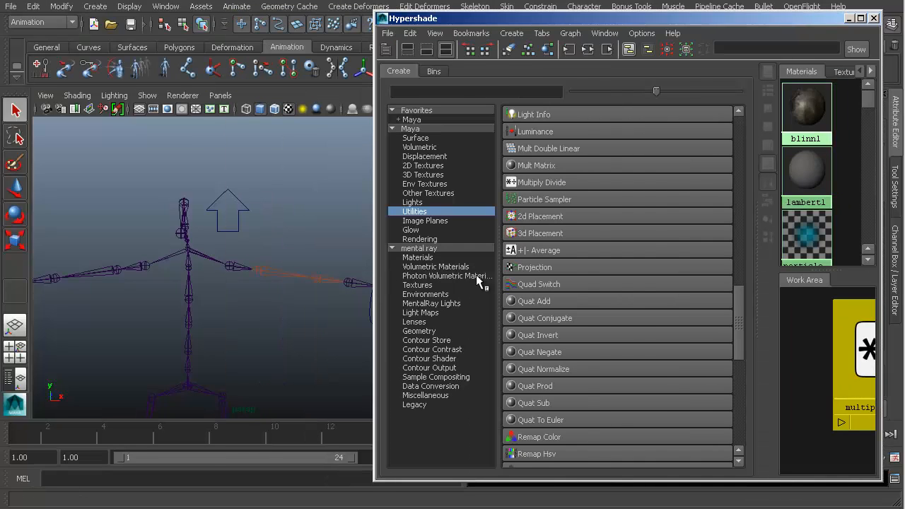
drag(754, 262, 683, 259)
drag(632, 257, 629, 257)
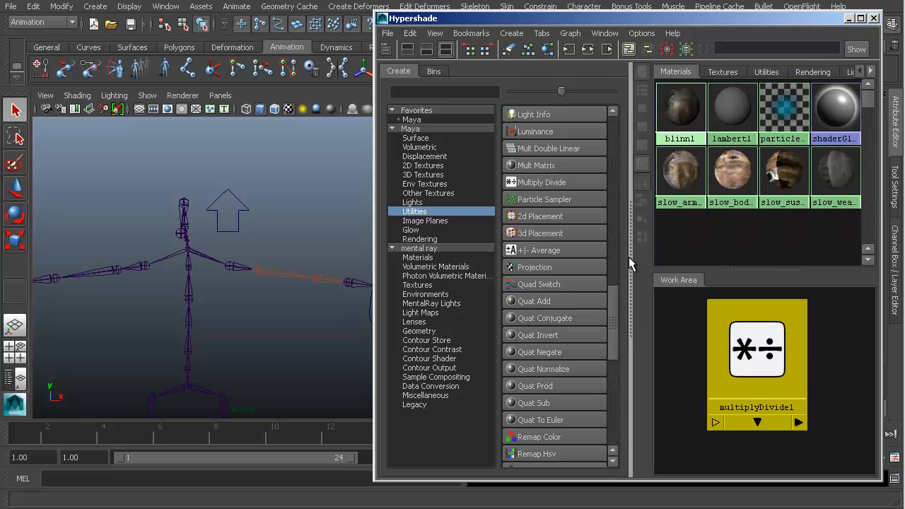
alt+middle_drag(274, 227, 190, 224)
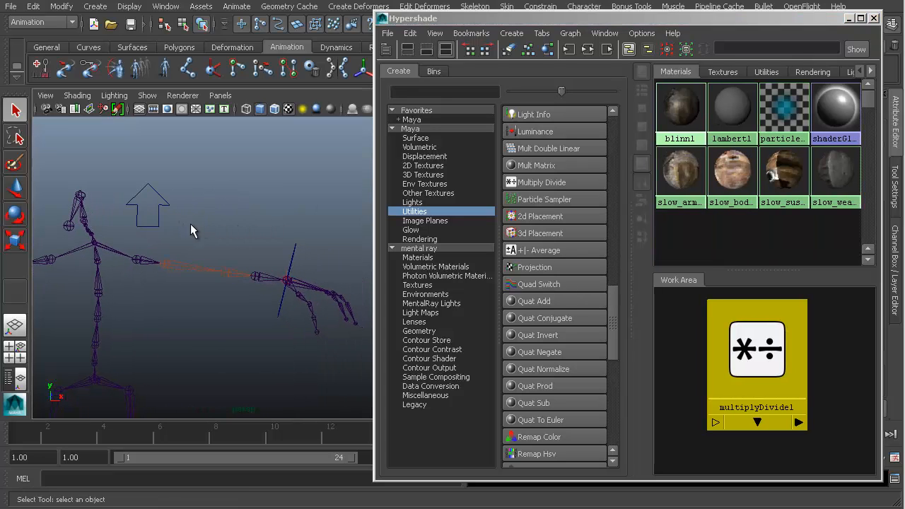
- Inspect the left hand control curve from another angle, and clear the selection
click(295, 256)
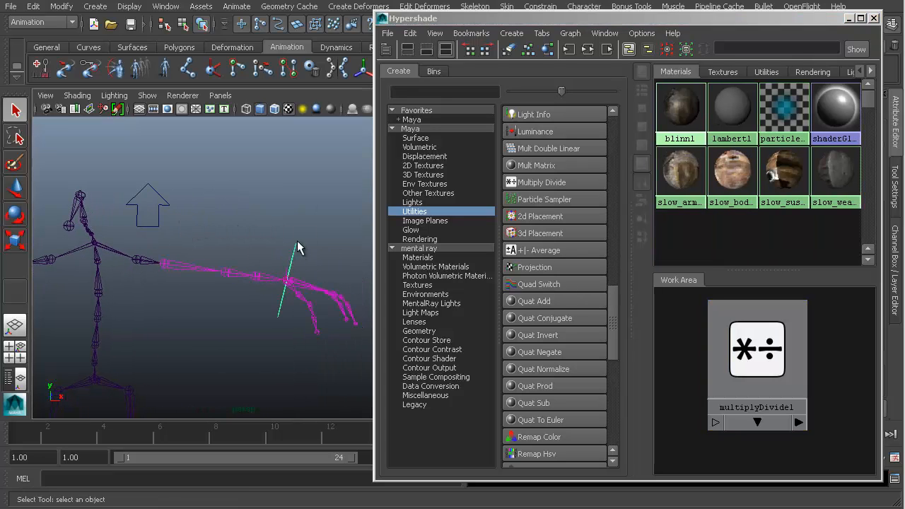
alt+drag(262, 216, 248, 234)
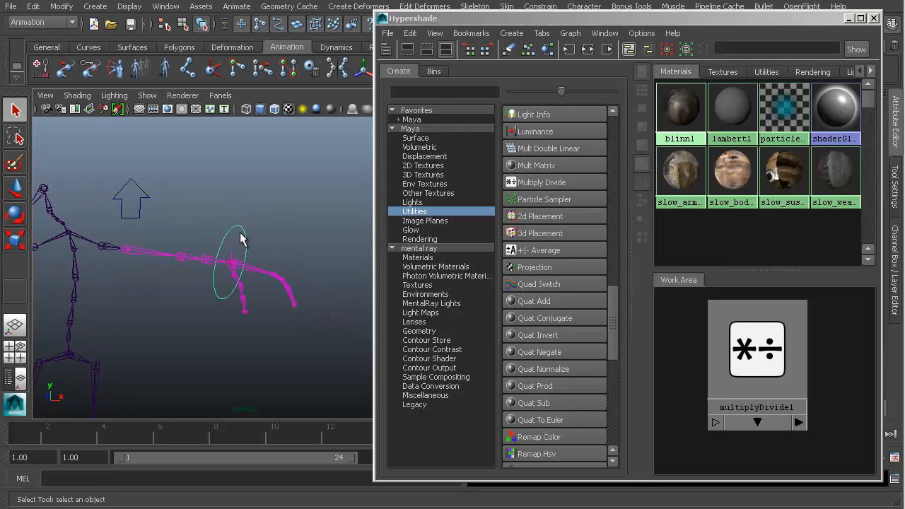
alt+drag(277, 263, 232, 253)
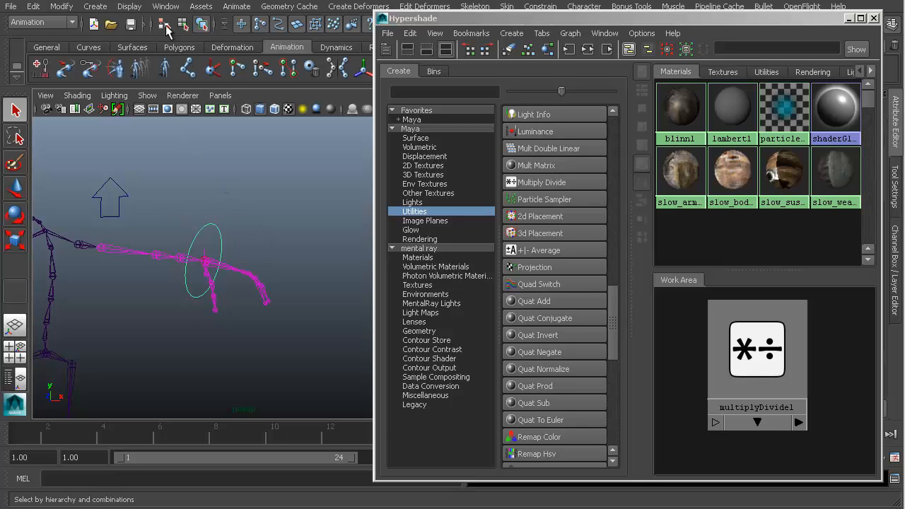
click(282, 213)
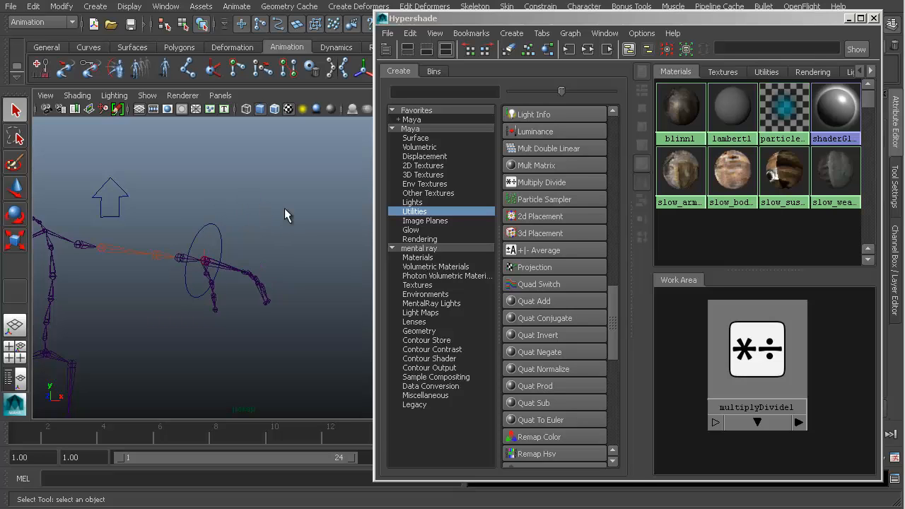
- Open the Connection Editor and load the leftHandManip control's attributes as the outputs
click(166, 7)
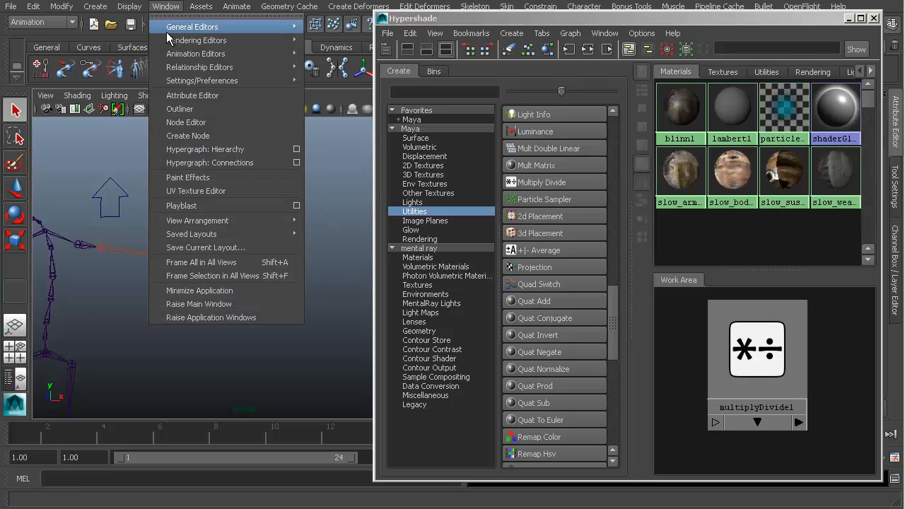
mouse_move(168, 39)
mouse_move(253, 24)
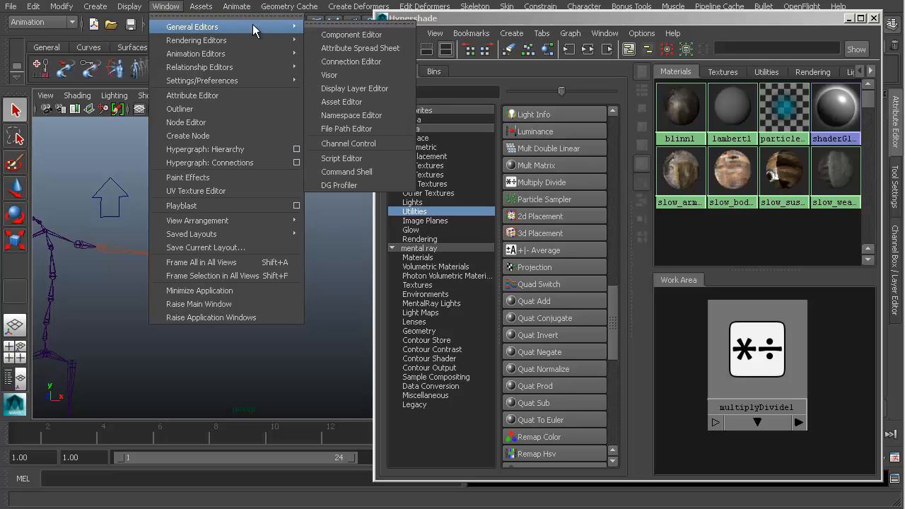
click(351, 61)
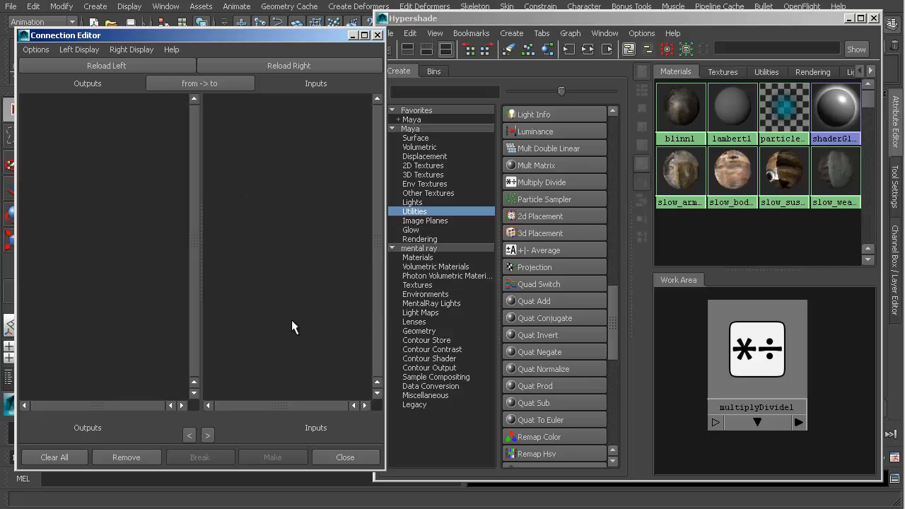
drag(259, 36, 578, 33)
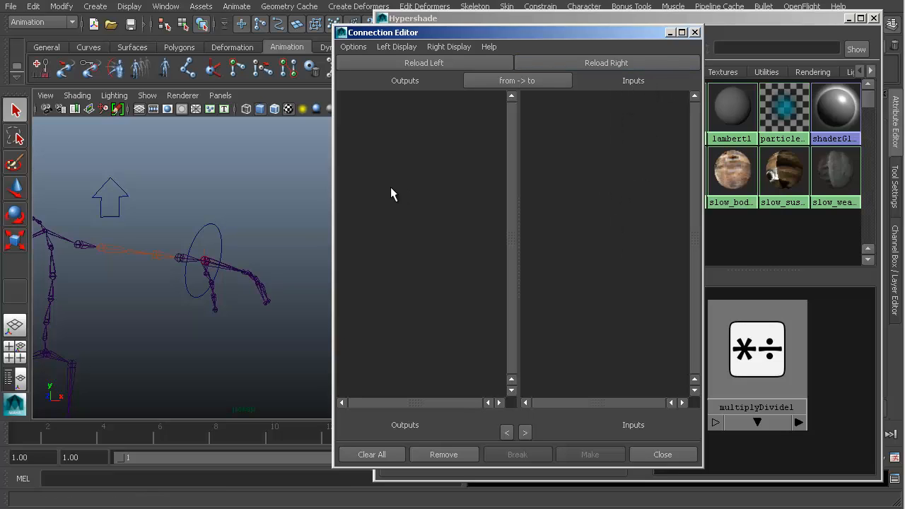
click(219, 247)
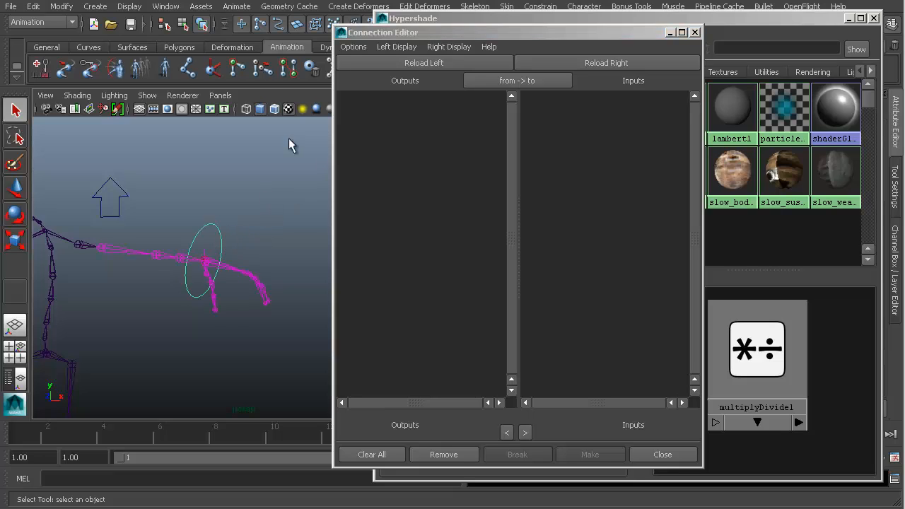
click(392, 62)
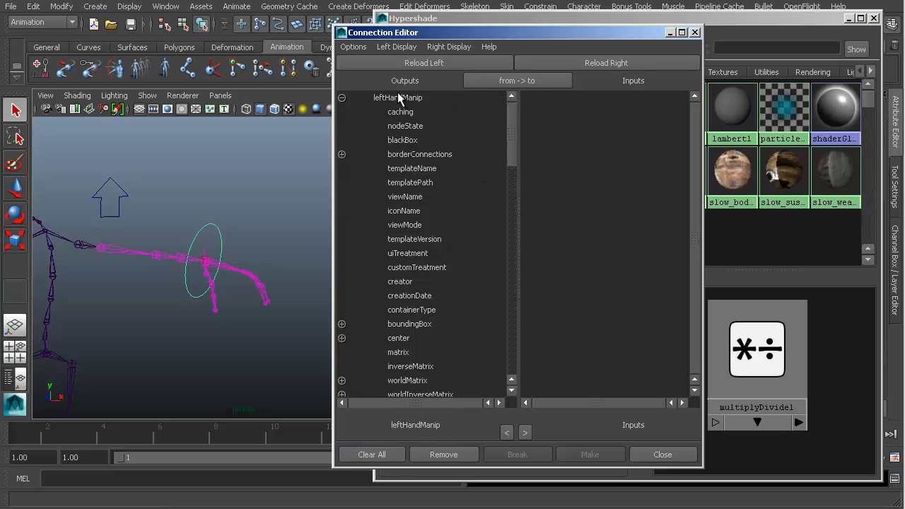
drag(508, 123, 498, 360)
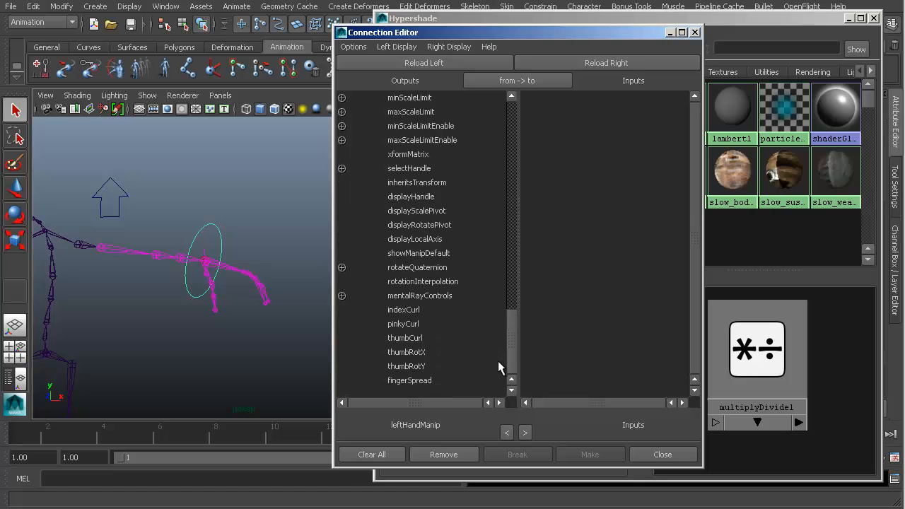
- Load multiplyDivide1 as the inputs in the Connection Editor, and close the editor
drag(507, 31, 315, 24)
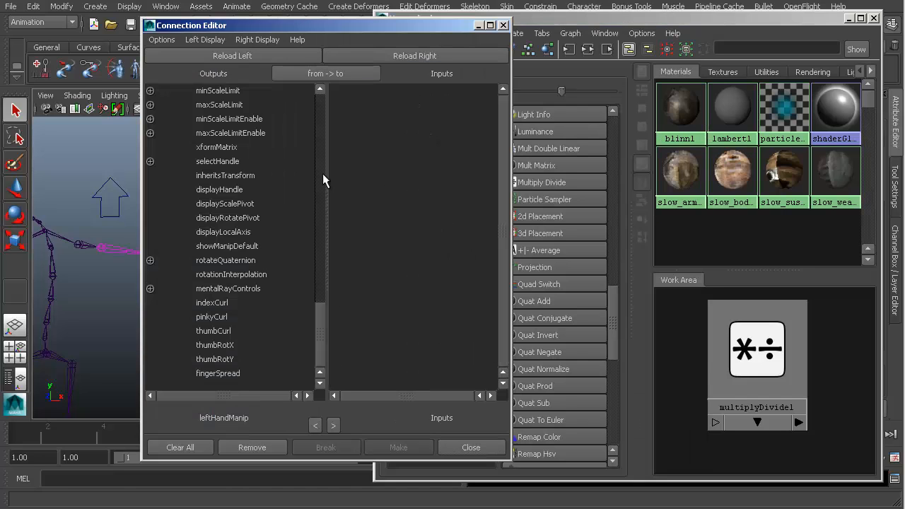
click(758, 375)
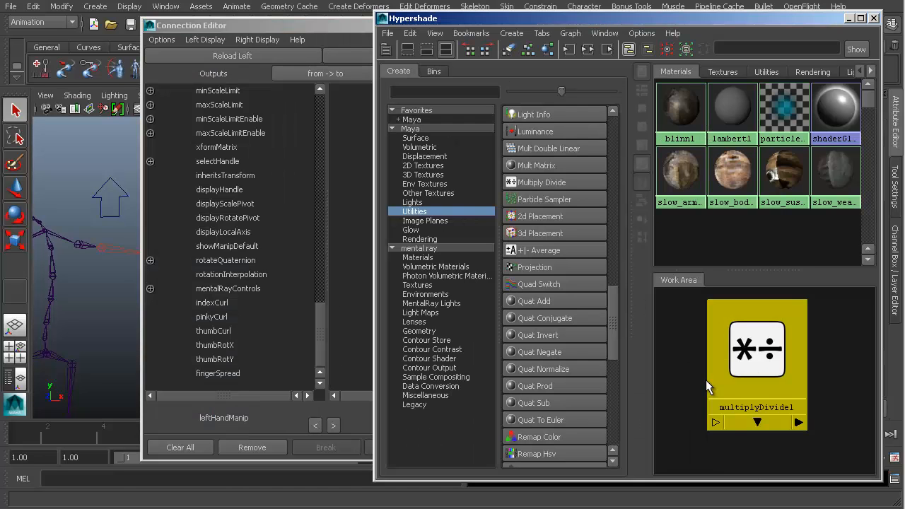
click(300, 32)
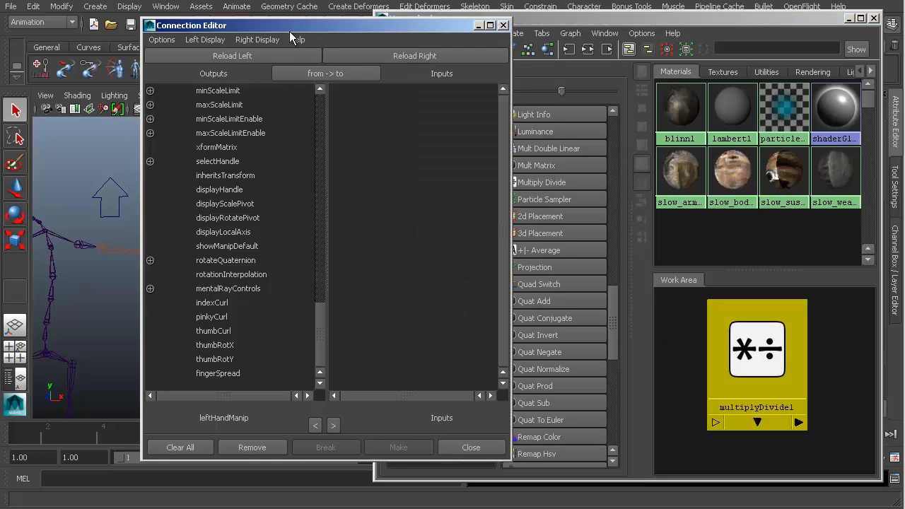
click(424, 56)
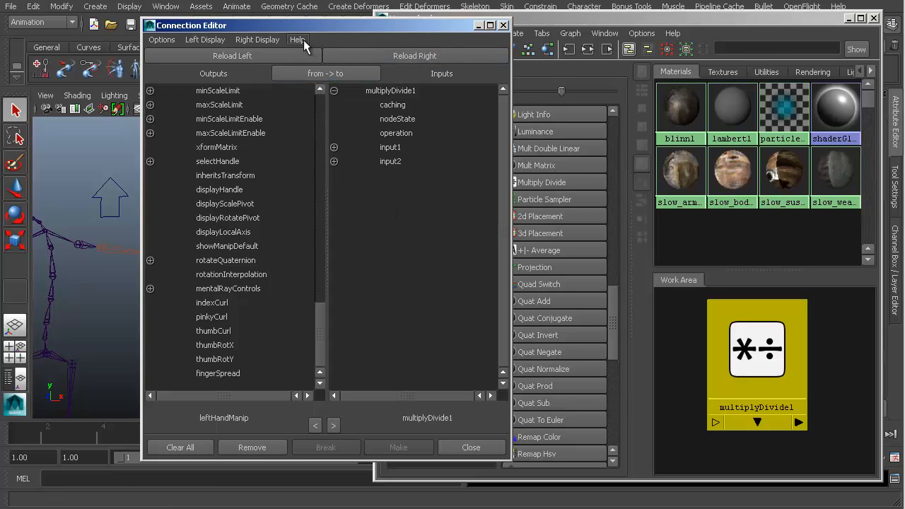
click(504, 26)
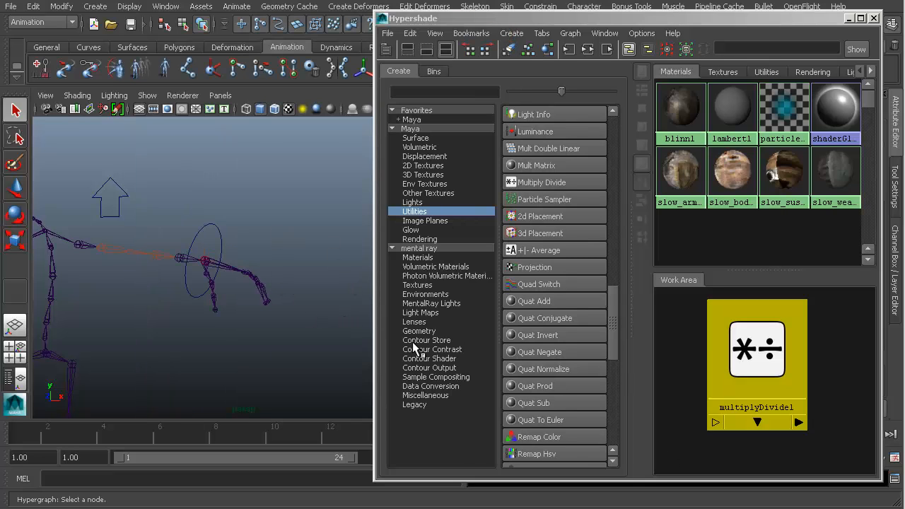
- Select the leftHandManip control together with the multiplyDivide1 node and open the Connection Editor for both
click(217, 243)
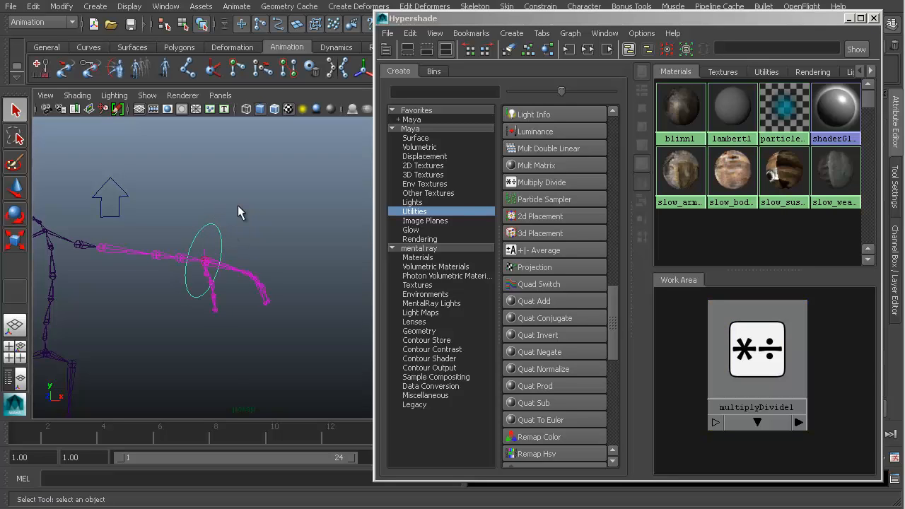
click(770, 377)
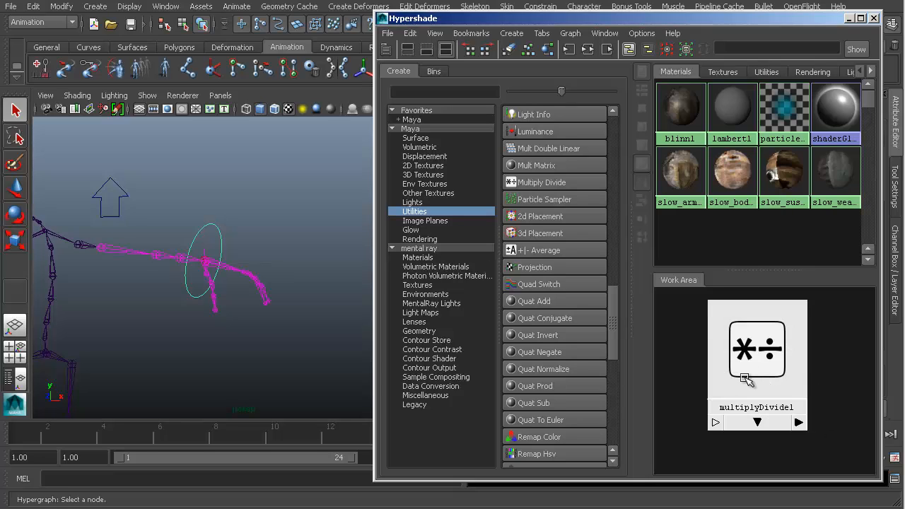
click(738, 375)
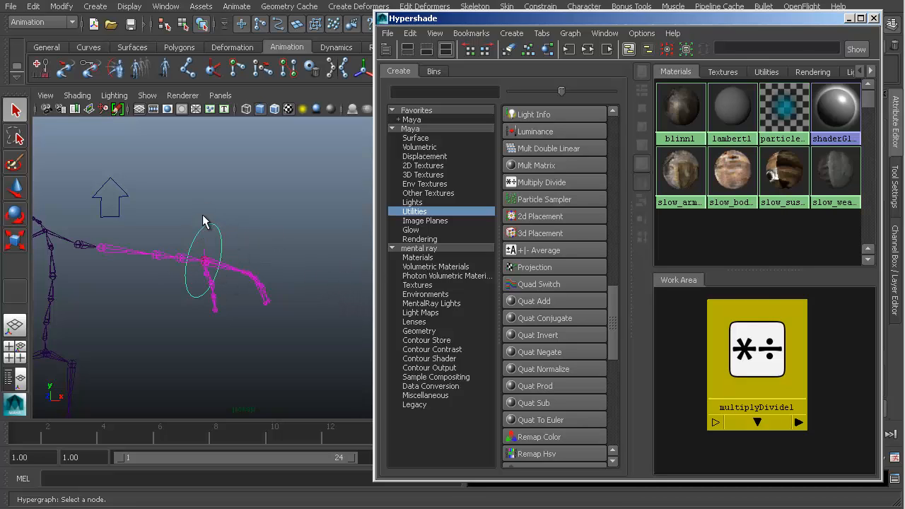
click(161, 8)
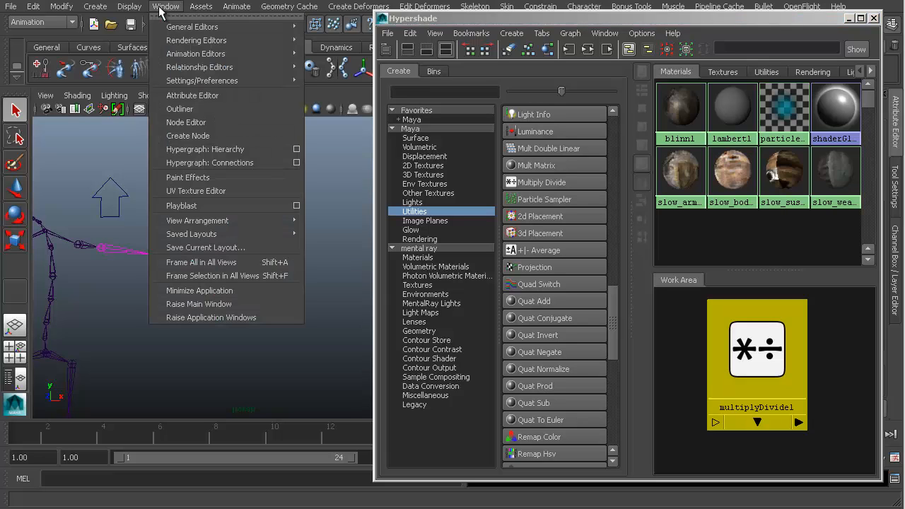
mouse_move(183, 27)
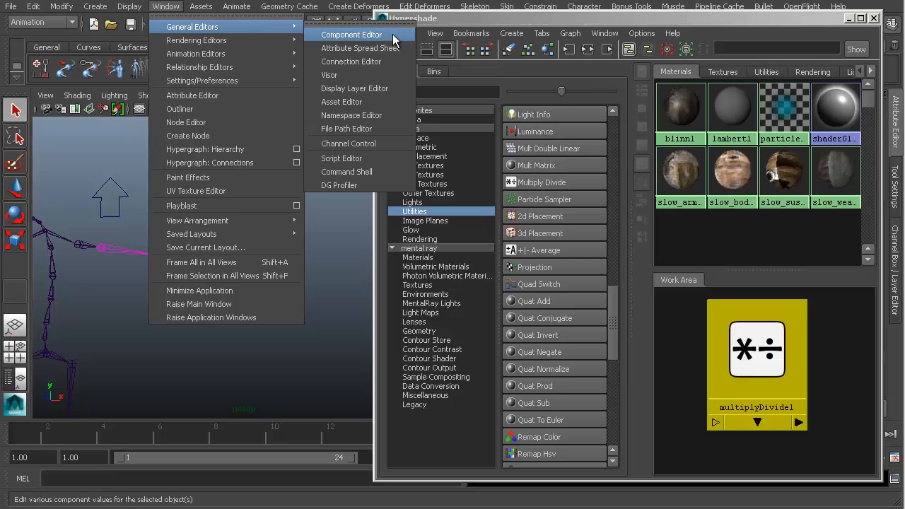
click(369, 62)
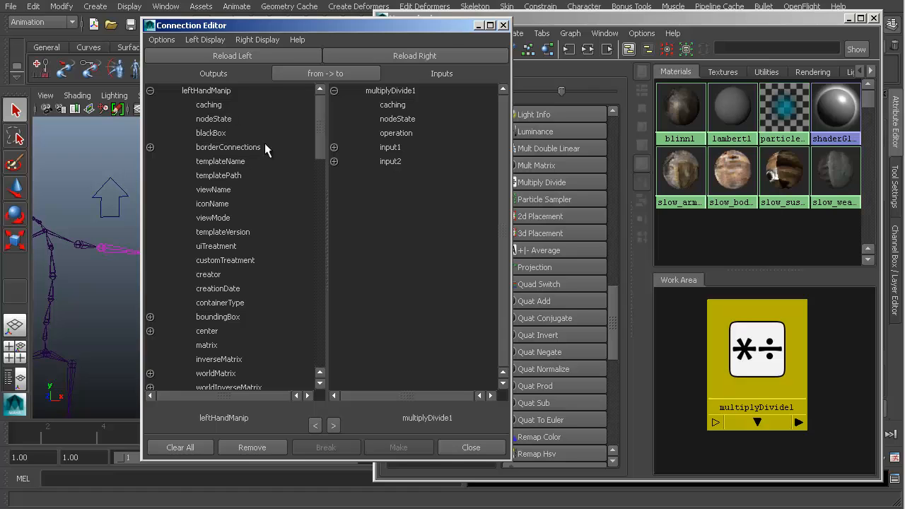
- Connect rotateX of leftHandManip to input1X of multiplyDivide1
drag(318, 134, 339, 367)
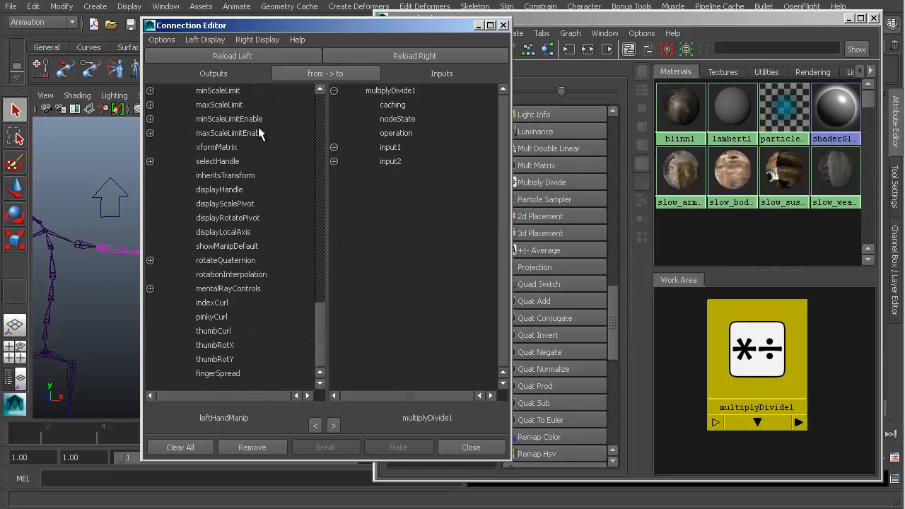
drag(318, 319, 317, 286)
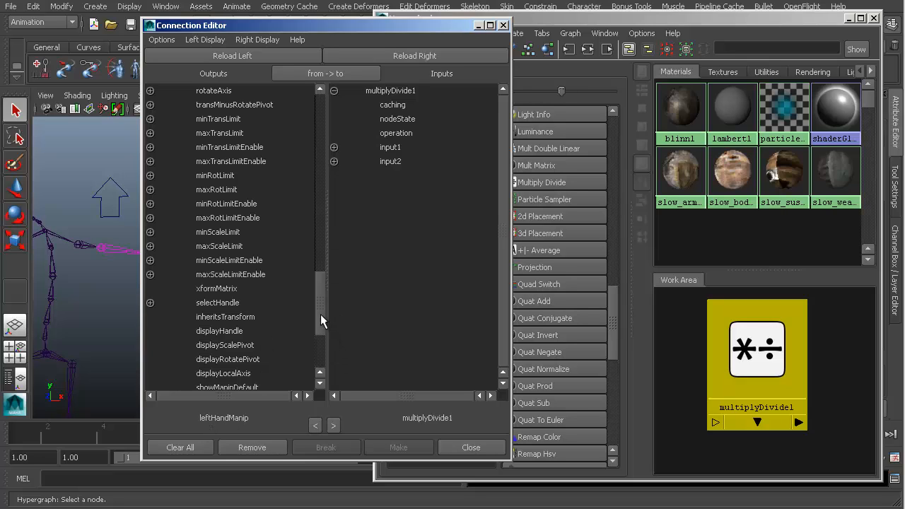
drag(320, 314, 324, 242)
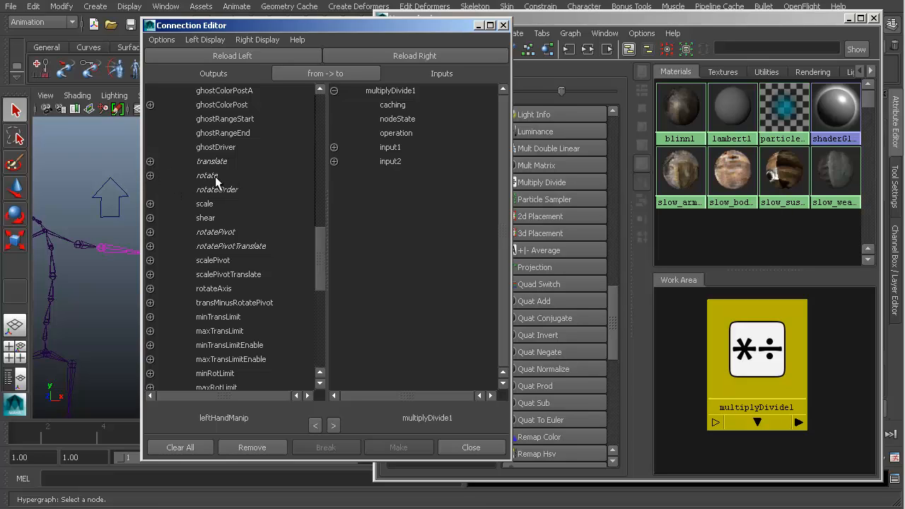
click(150, 176)
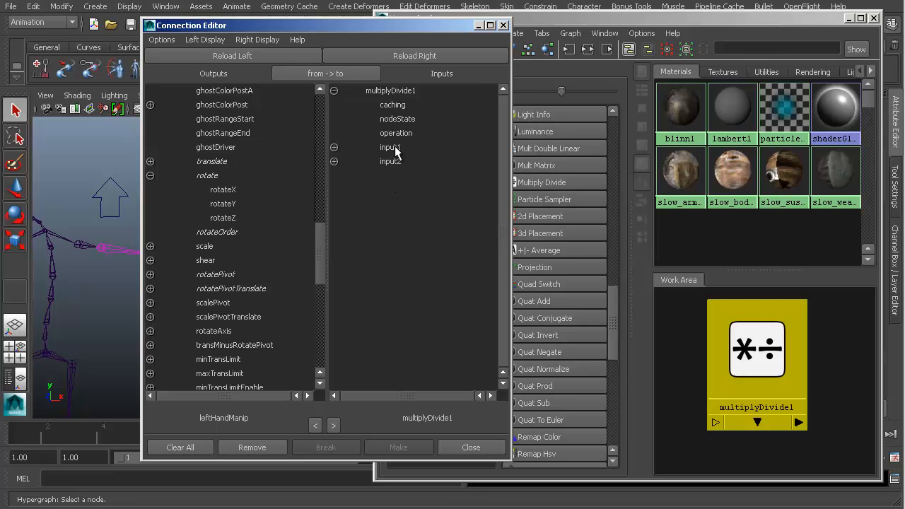
click(334, 147)
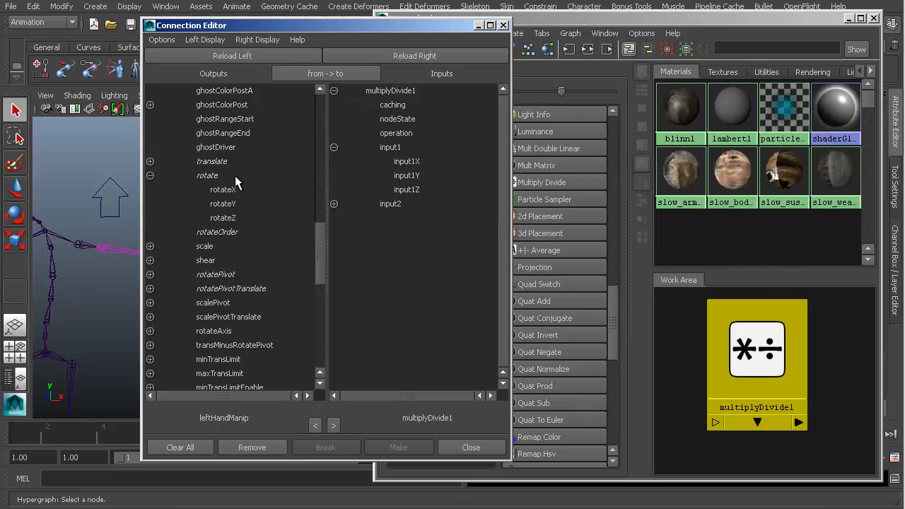
click(227, 193)
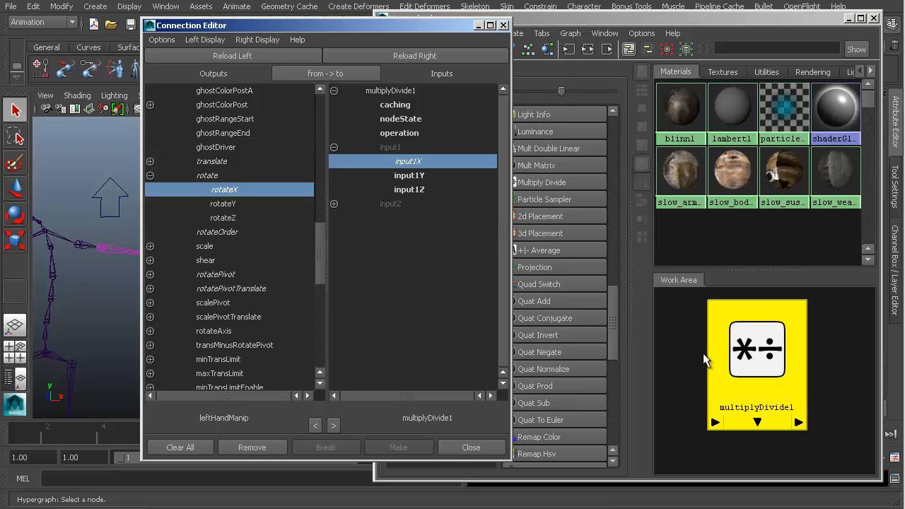
middle_drag(775, 351, 765, 358)
middle_drag(767, 355, 694, 338)
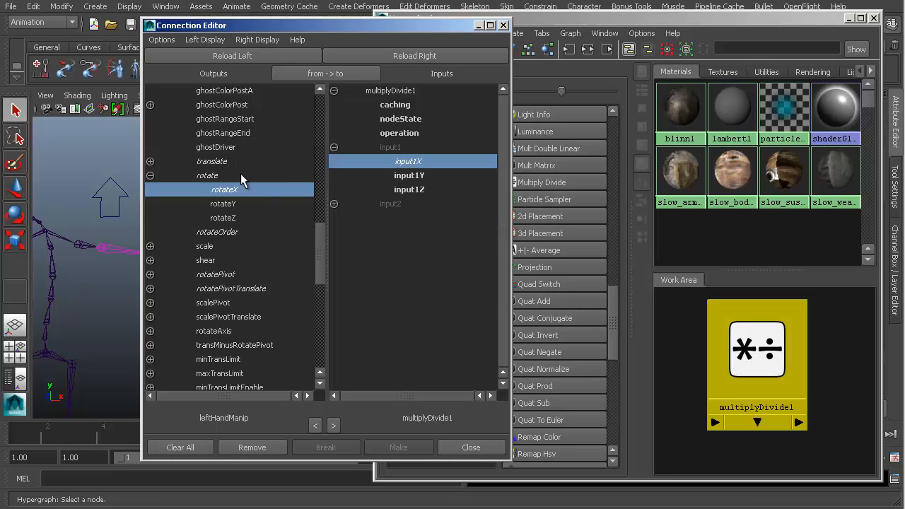
- Try connecting rotateX to input1Y instead, and restore the connection to input1X
click(406, 162)
click(403, 177)
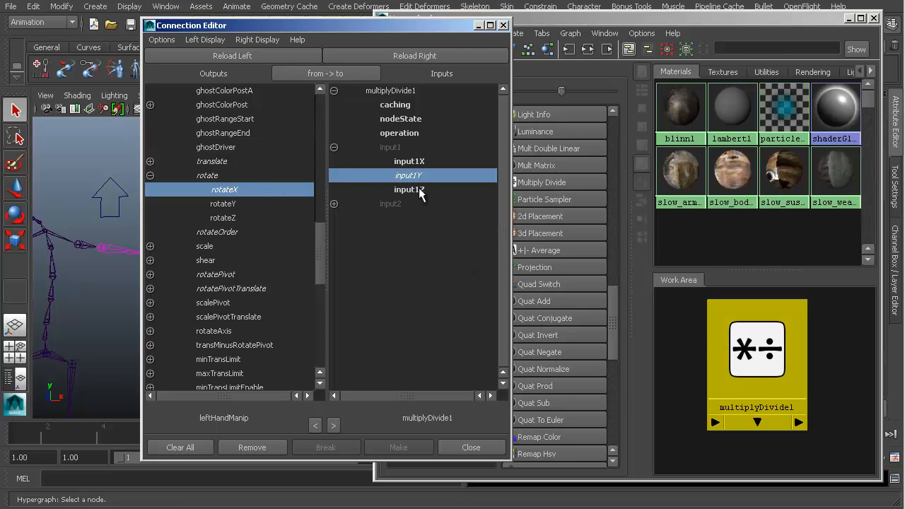
click(421, 177)
click(418, 162)
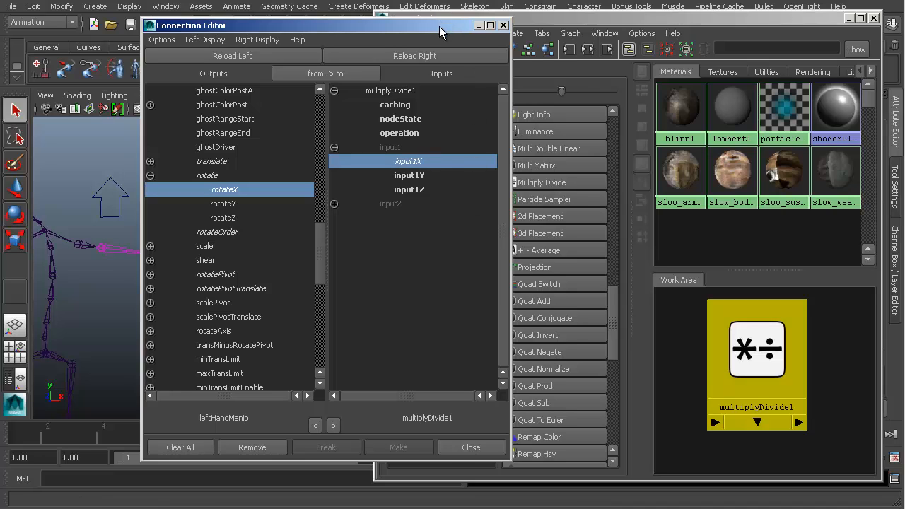
- Load multiplyDivide1 as the source in the Connection Editor and expand its output attribute
drag(445, 29, 357, 33)
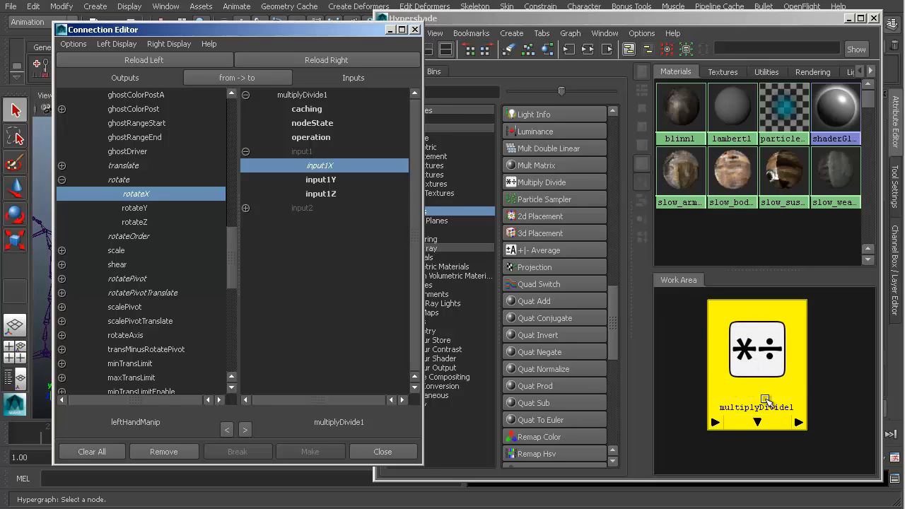
click(751, 379)
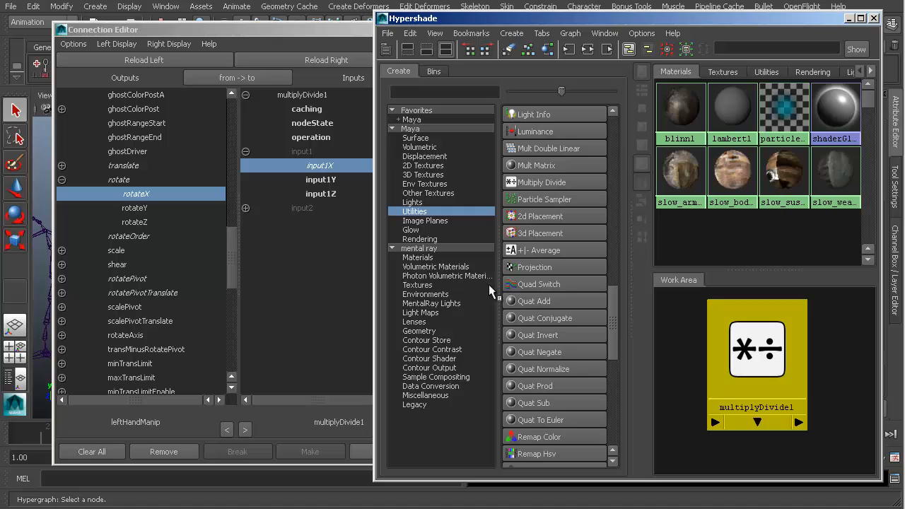
click(212, 30)
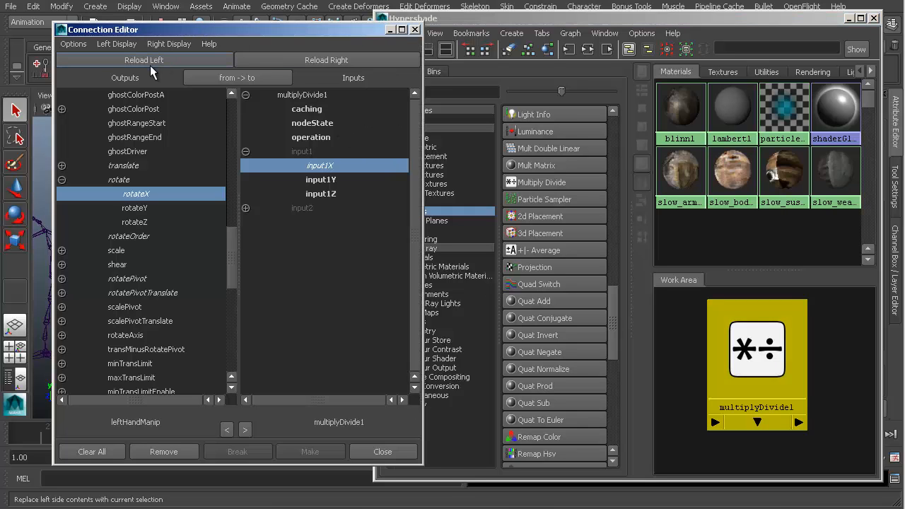
click(159, 62)
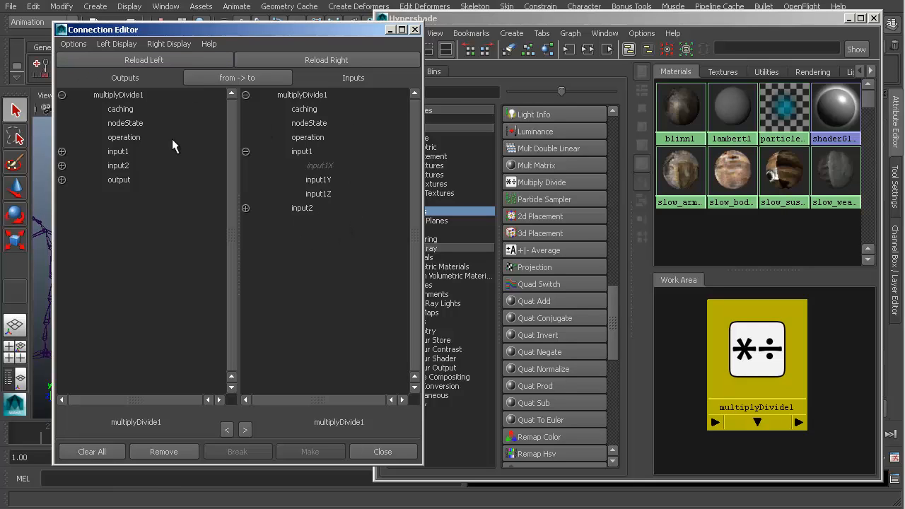
click(62, 180)
- Move the Connection Editor off the arm, select the leftForearmRoll joint and load it as the inputs
drag(314, 30, 606, 19)
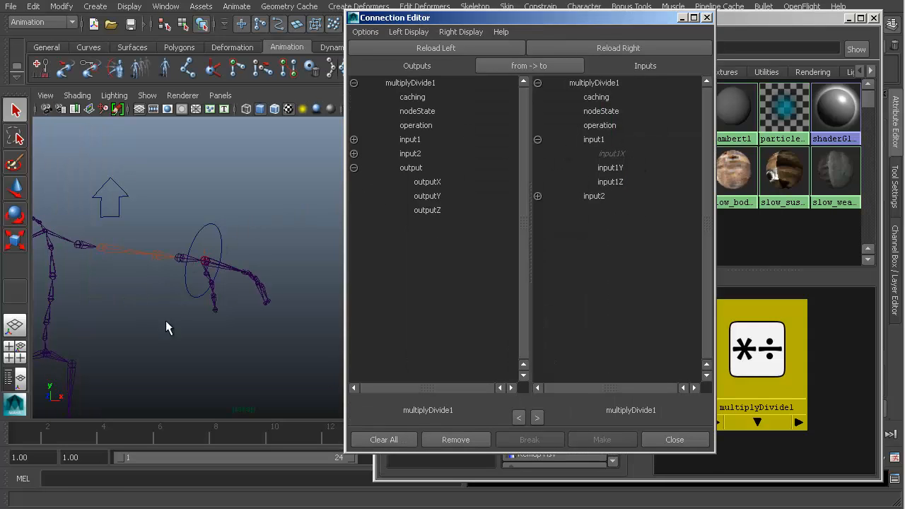
alt+drag(165, 321, 213, 261)
click(203, 255)
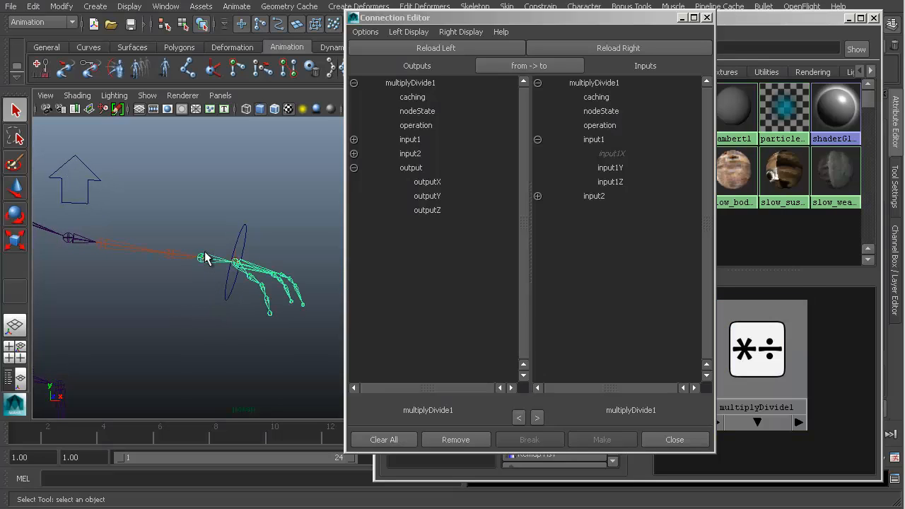
alt+drag(218, 295, 182, 336)
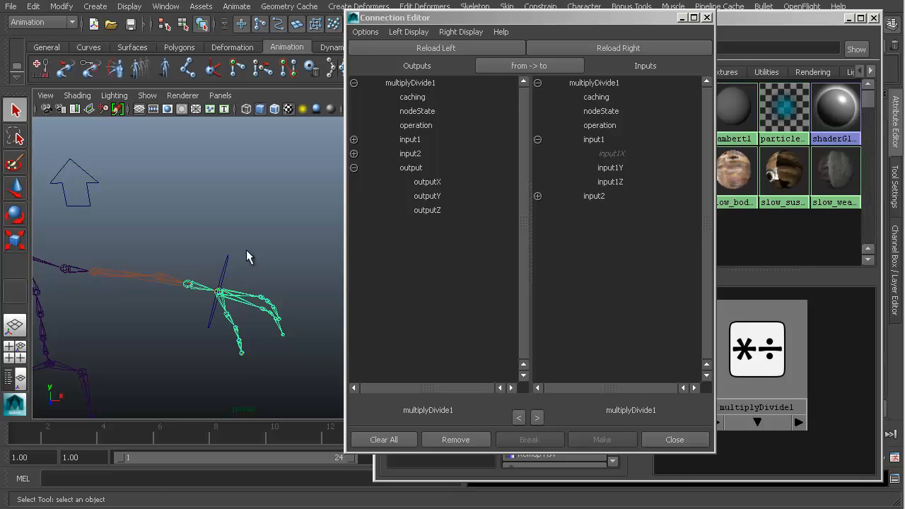
click(616, 50)
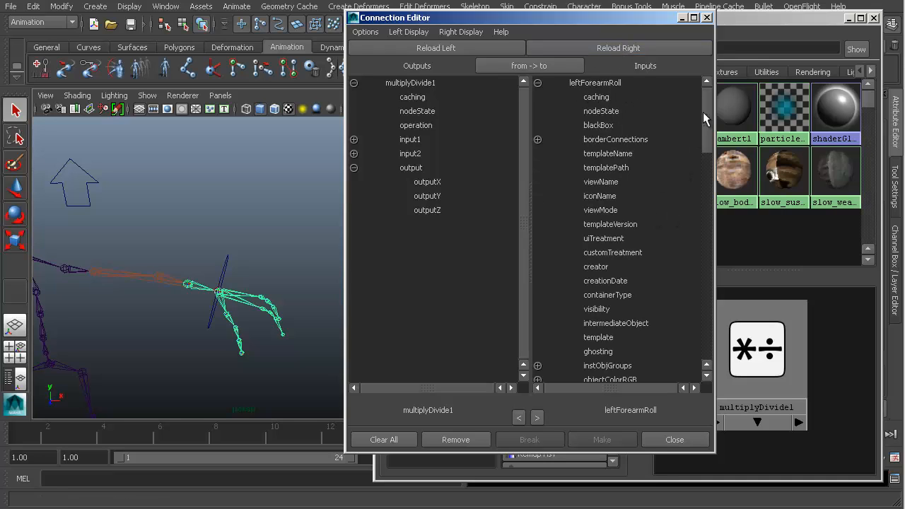
- Connect outputX of multiplyDivide1 to rotateX of the leftForearmRoll joint
drag(706, 106, 694, 225)
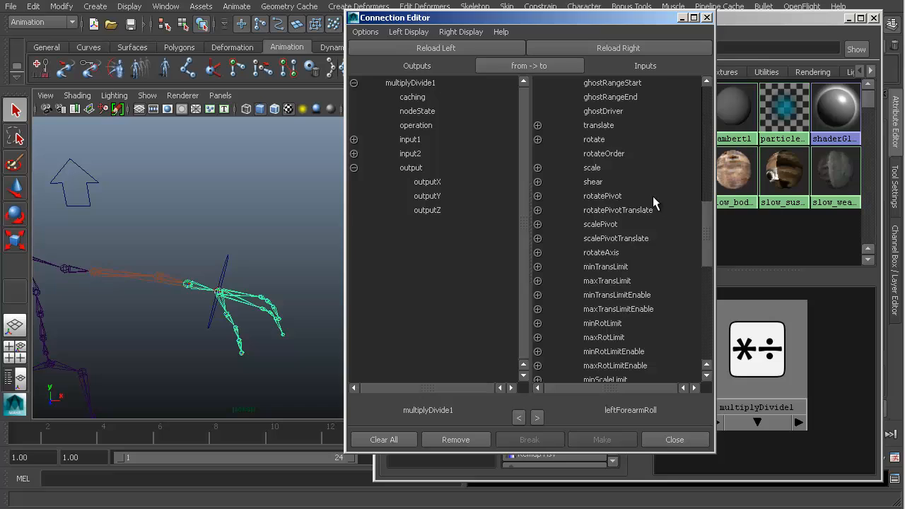
click(537, 139)
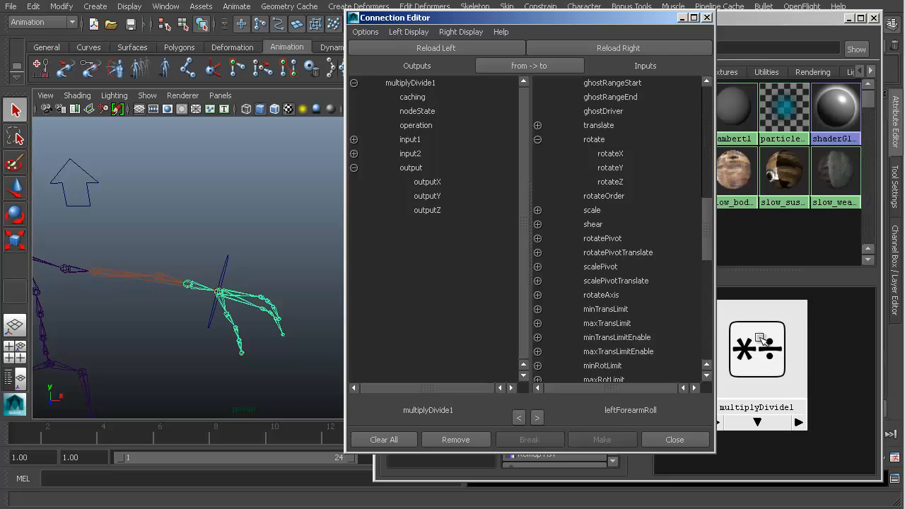
click(422, 182)
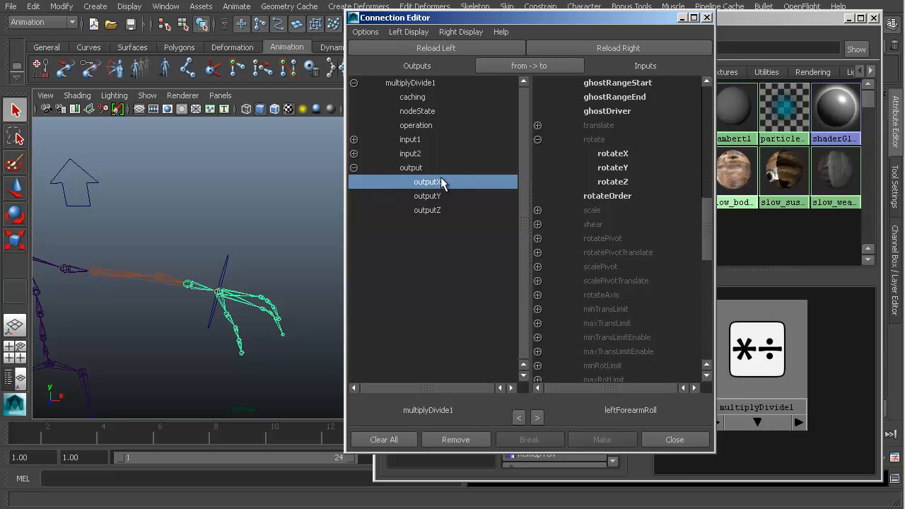
click(614, 153)
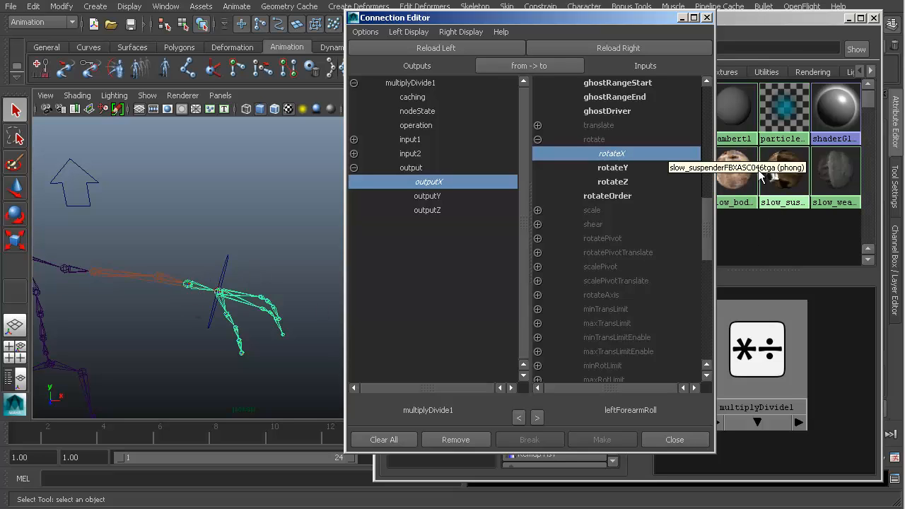
- Close the Connection Editor and minimize the Hypershade to clear the viewport
drag(662, 24, 617, 21)
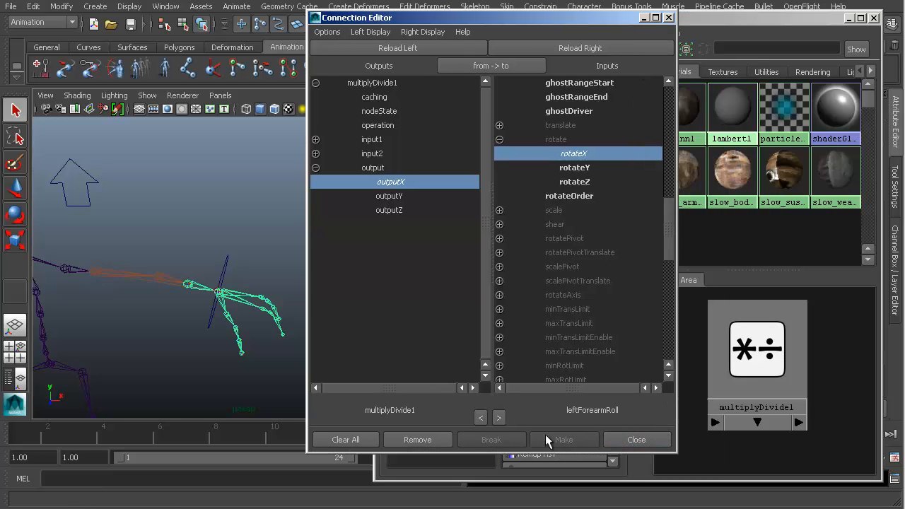
click(648, 440)
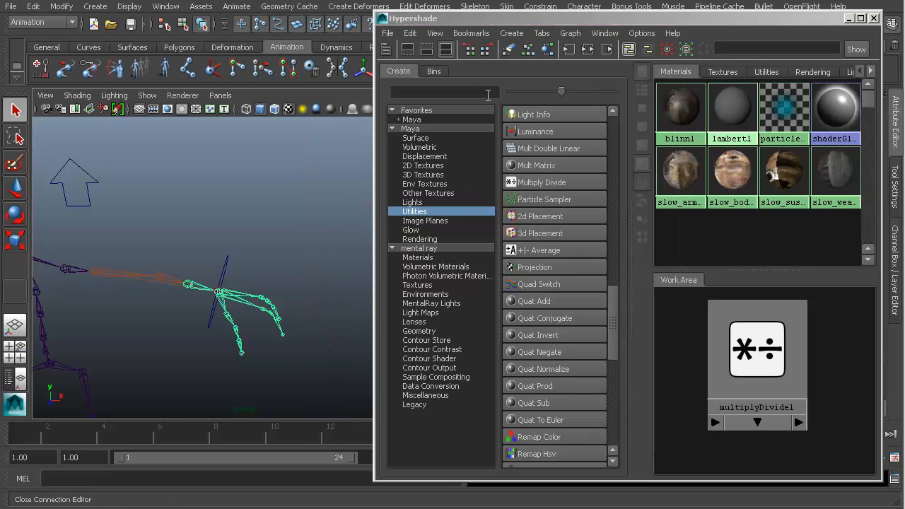
click(848, 20)
- Try rotating the left hand control with the Rotate tool around different axes, undoing each rotation
click(220, 283)
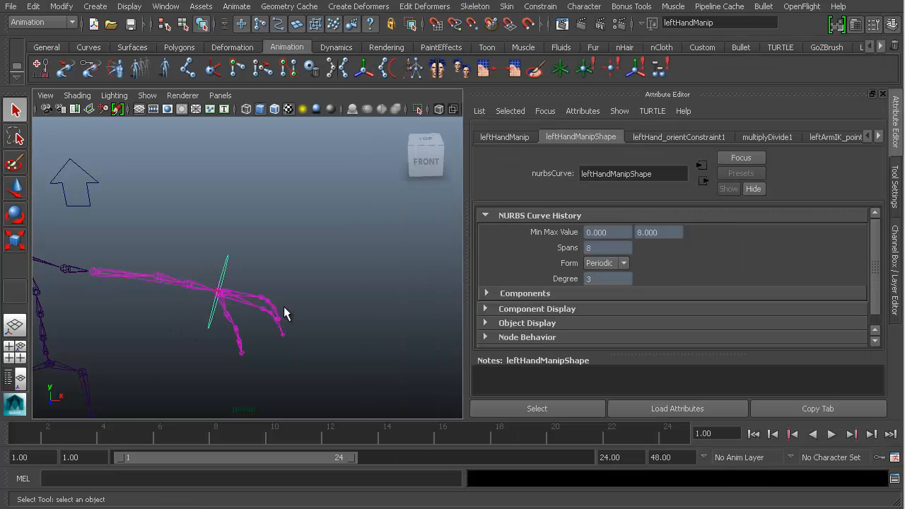
alt+drag(283, 306, 255, 298)
alt+drag(234, 265, 221, 263)
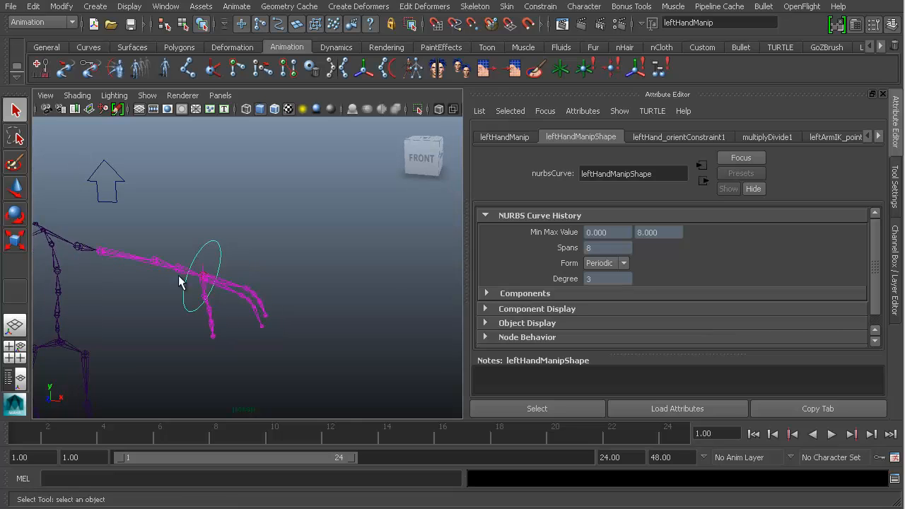
alt+right_drag(179, 280, 358, 290)
alt+drag(268, 300, 231, 296)
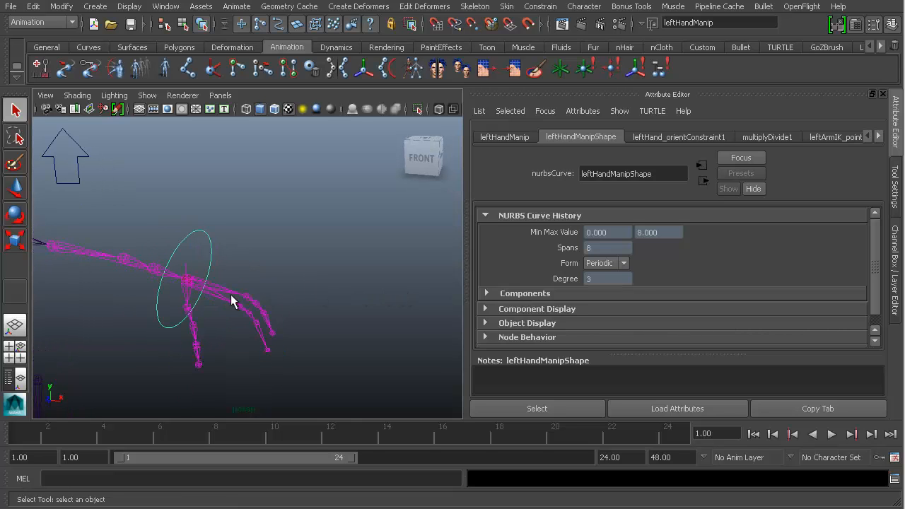
key(e)
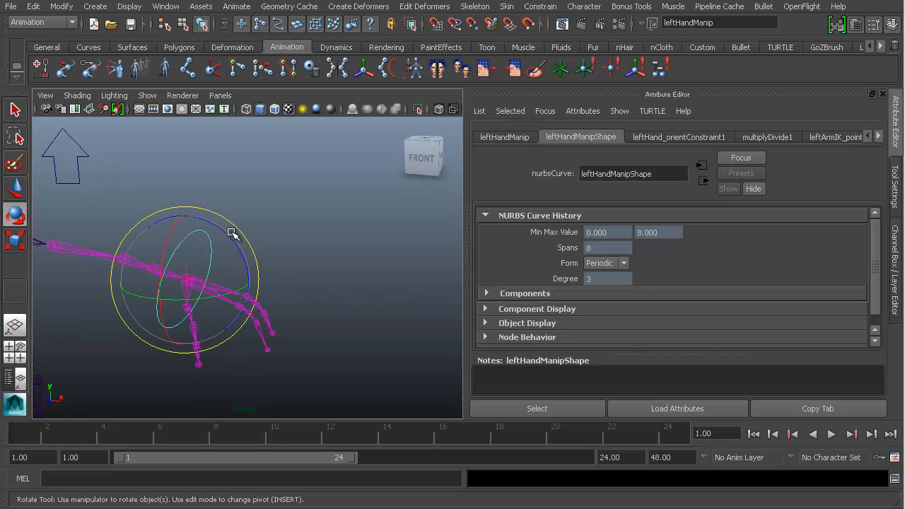
drag(229, 237, 214, 249)
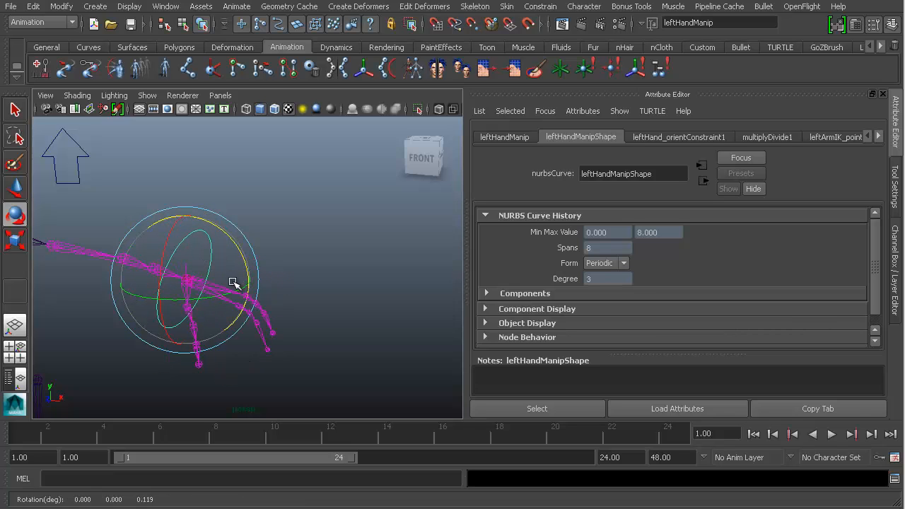
key(ctrl+z)
drag(198, 295, 170, 295)
key(ctrl+z)
alt+drag(222, 353, 230, 244)
key(ctrl+z)
- Select the leftForearmRoll joint, inspect its rotation and the wrist from several angles, and clear the selection
alt+drag(336, 303, 196, 309)
alt+drag(184, 276, 236, 257)
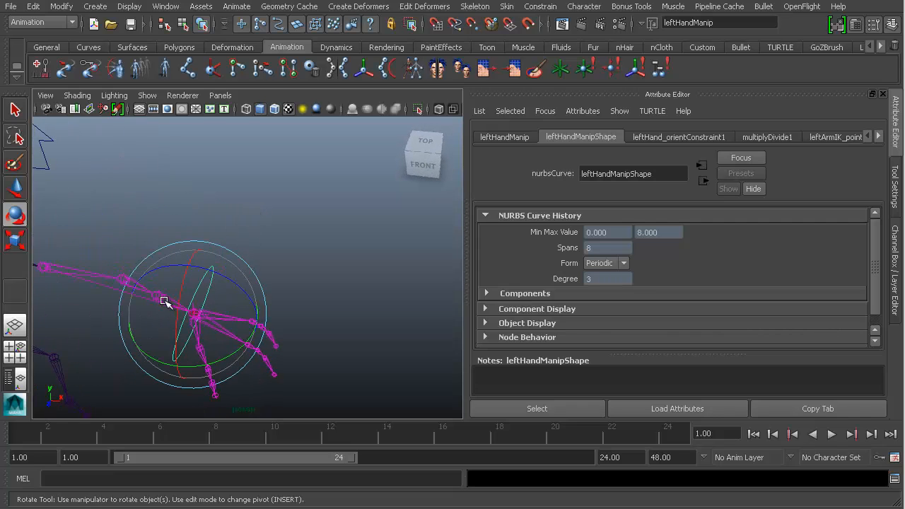
alt+drag(160, 297, 193, 238)
click(197, 314)
click(193, 238)
alt+drag(363, 302, 277, 275)
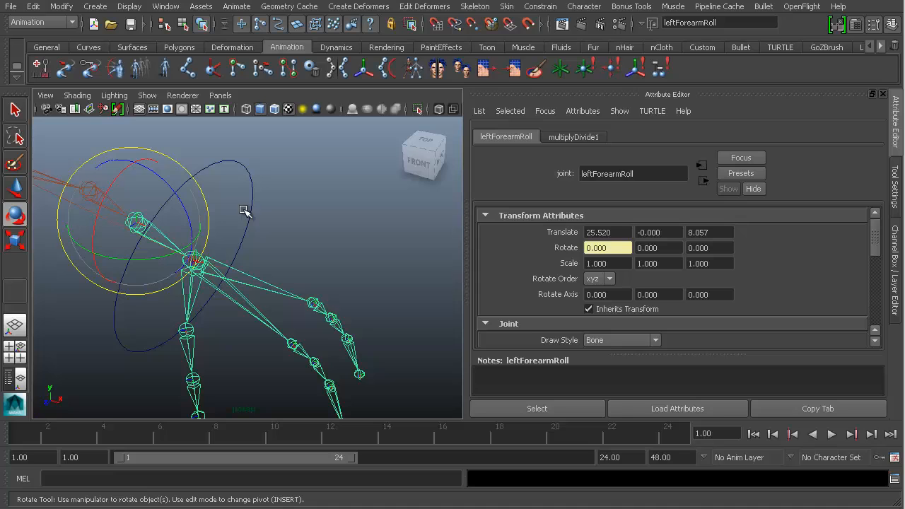
alt+right_drag(268, 272, 257, 263)
alt+drag(288, 314, 322, 295)
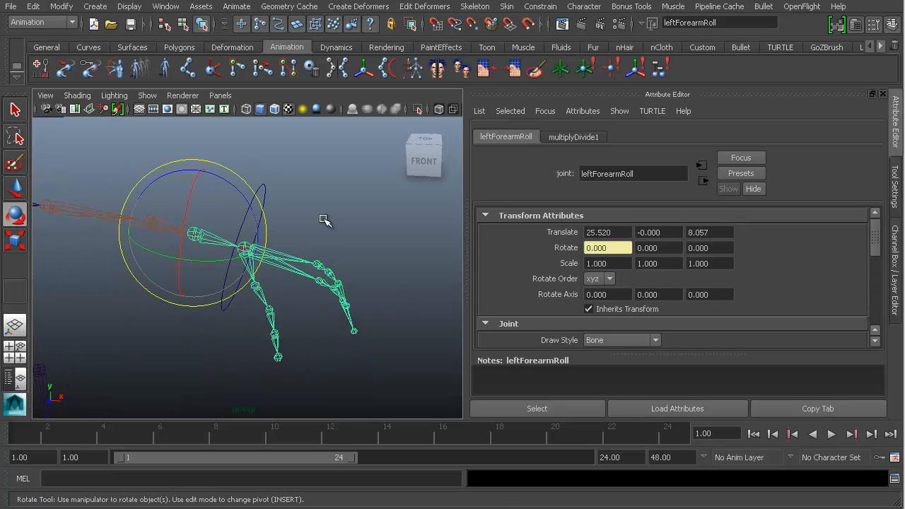
click(324, 220)
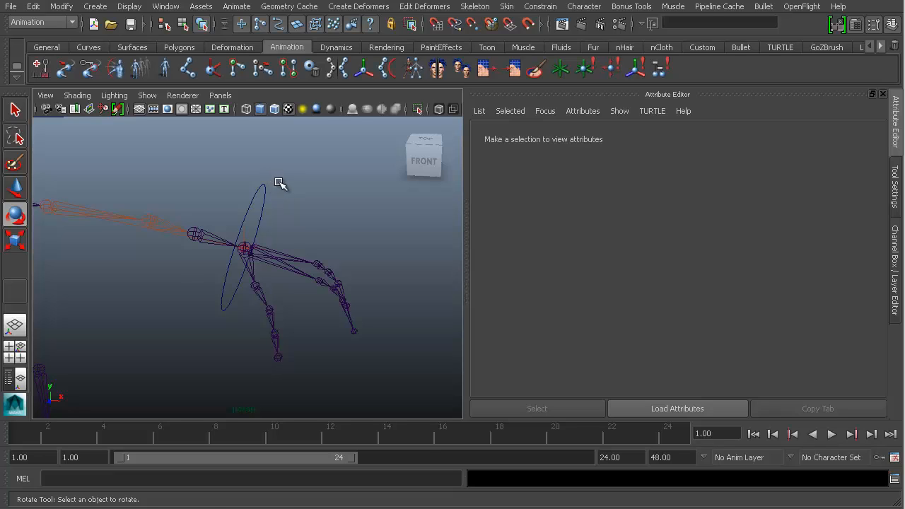
- Select the left hand control and set its Rotate X to 90 in the Channel Box
click(263, 191)
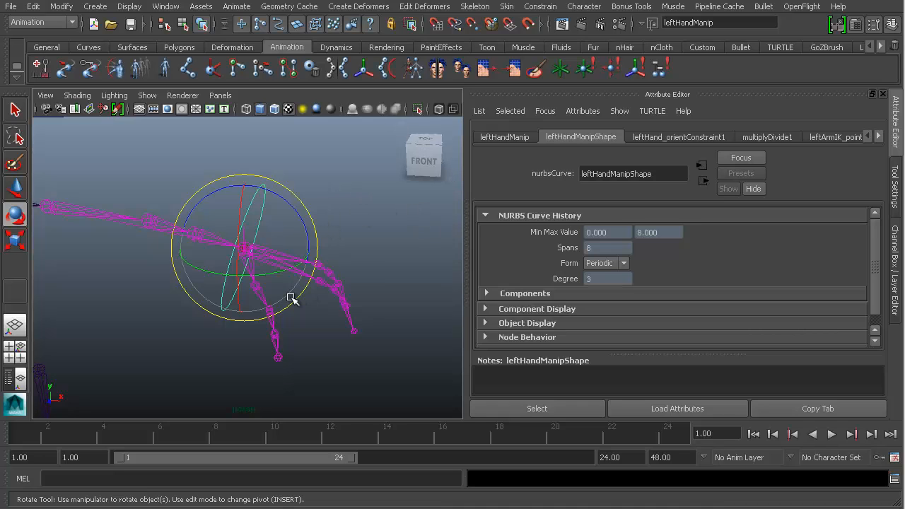
alt+drag(104, 303, 92, 283)
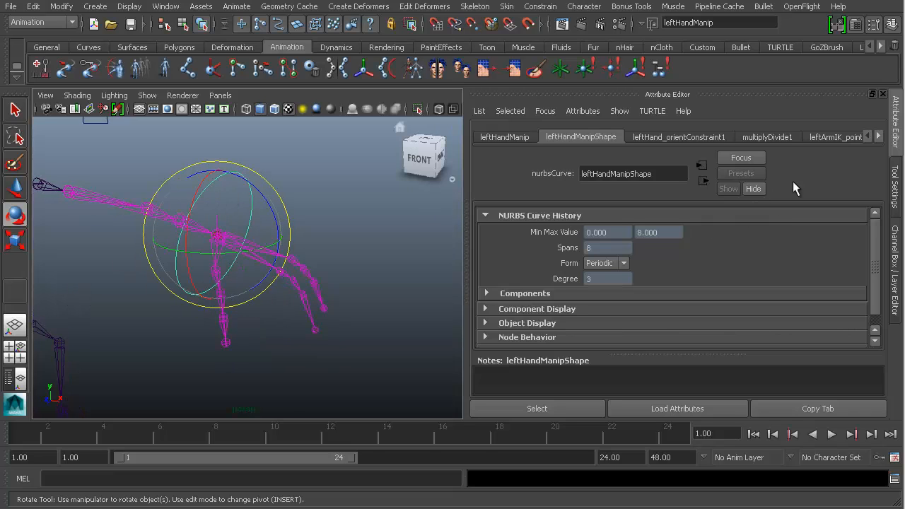
click(895, 252)
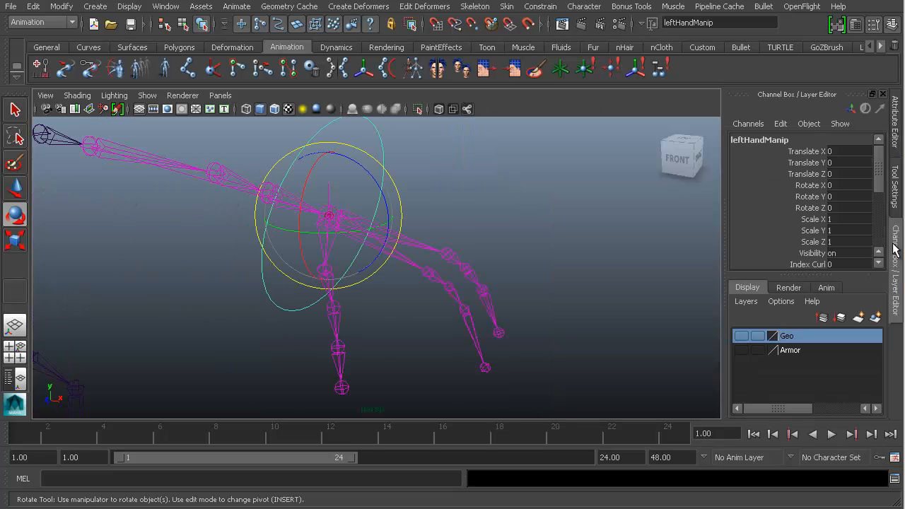
click(839, 184)
key(Return)
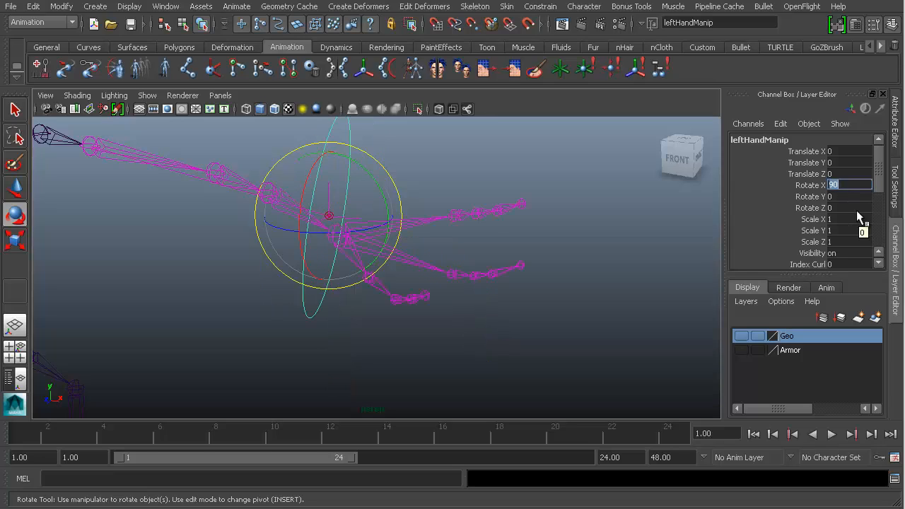
- Select the leftForearmRoll joint to check its Rotate X against the hand control's rotation
mouse_move(495, 267)
alt+mouse_down()
mouse_move(359, 262)
mouse_move(485, 261)
alt+mouse_up()
click(258, 225)
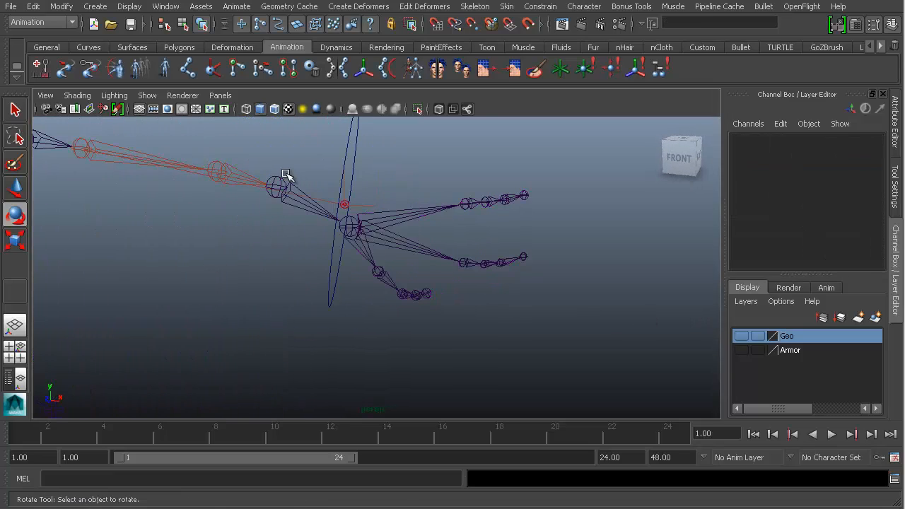
click(278, 186)
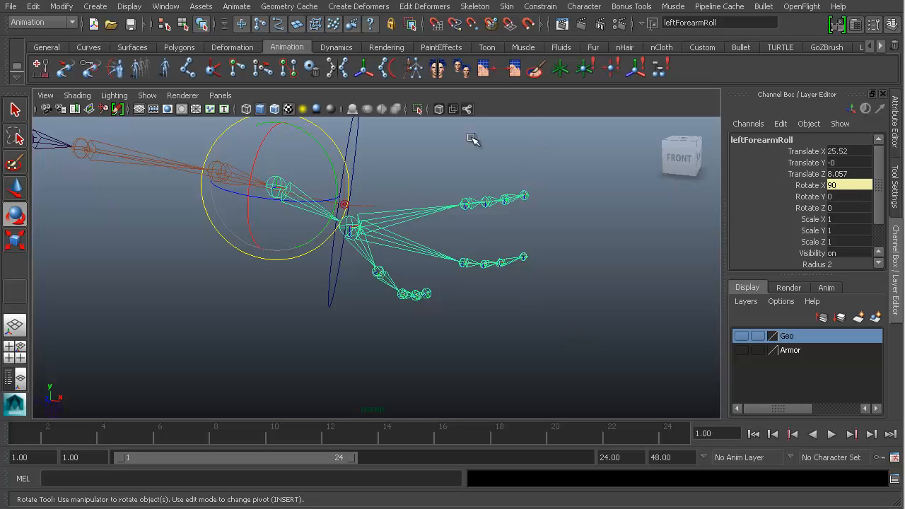
- Reselect the left hand control and reset its Rotate X to 0
click(351, 143)
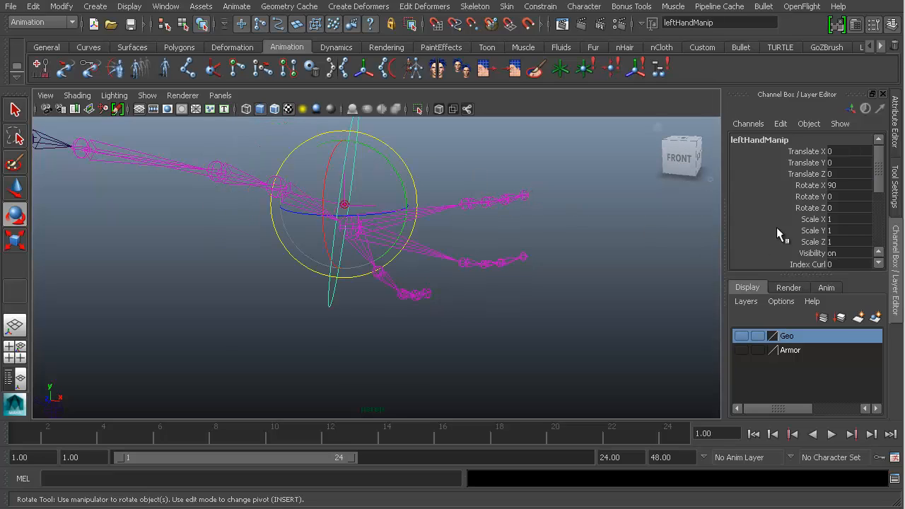
click(867, 185)
text(0)
key(Return)
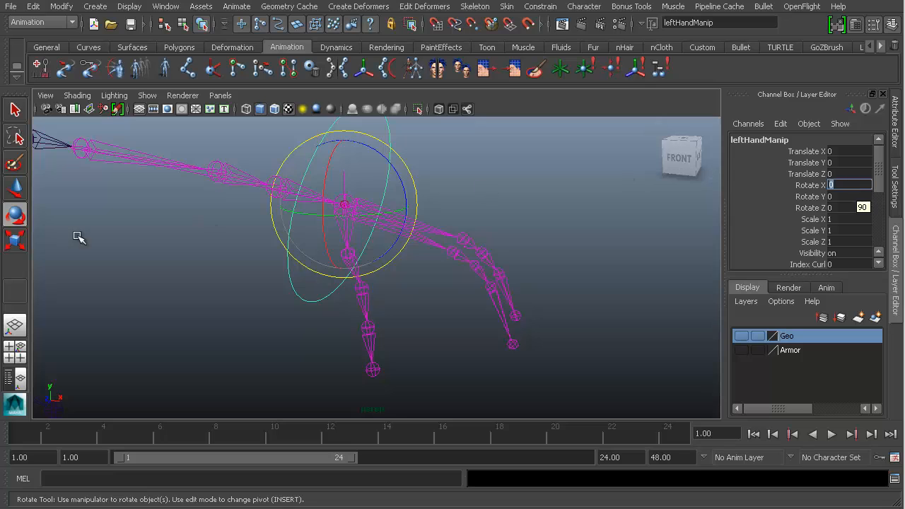
- Reopen the Hypershade and select the multiplyDivide1 node among the scene's utility nodes
alt+right_drag(507, 218, 432, 210)
alt+drag(433, 241, 439, 254)
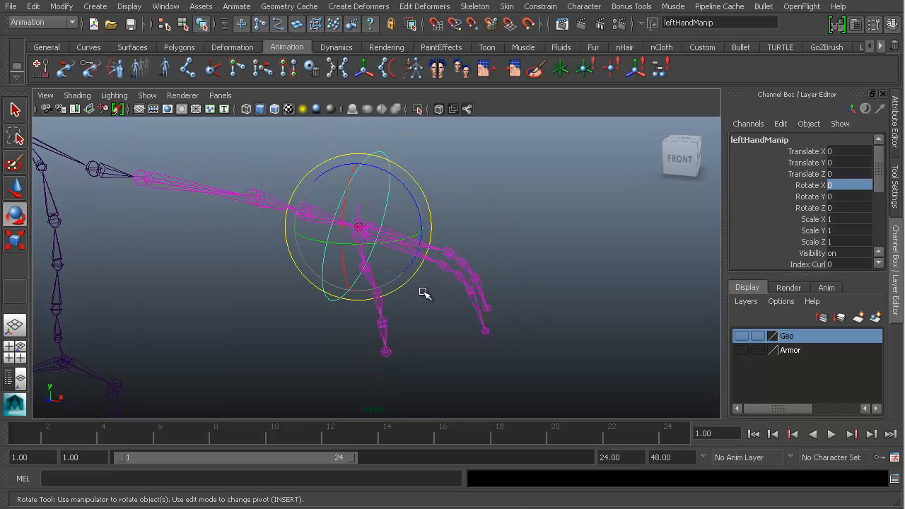
click(167, 7)
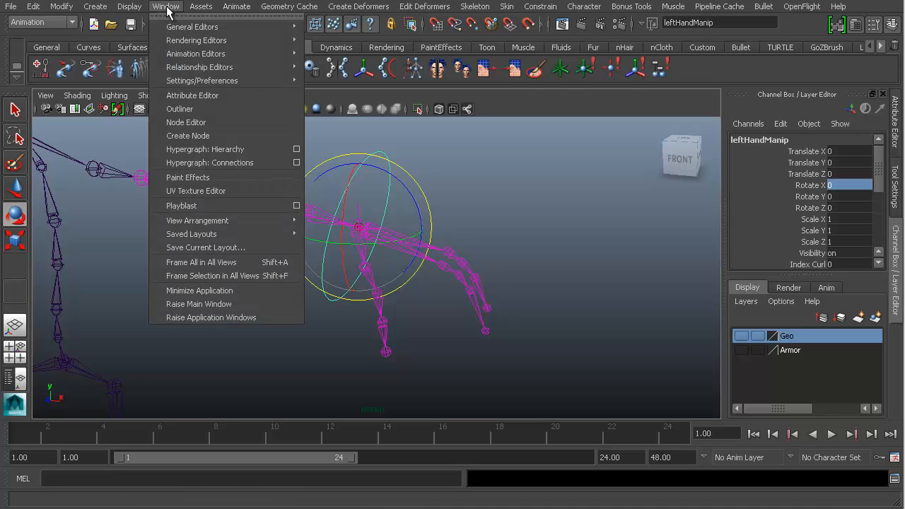
mouse_move(235, 40)
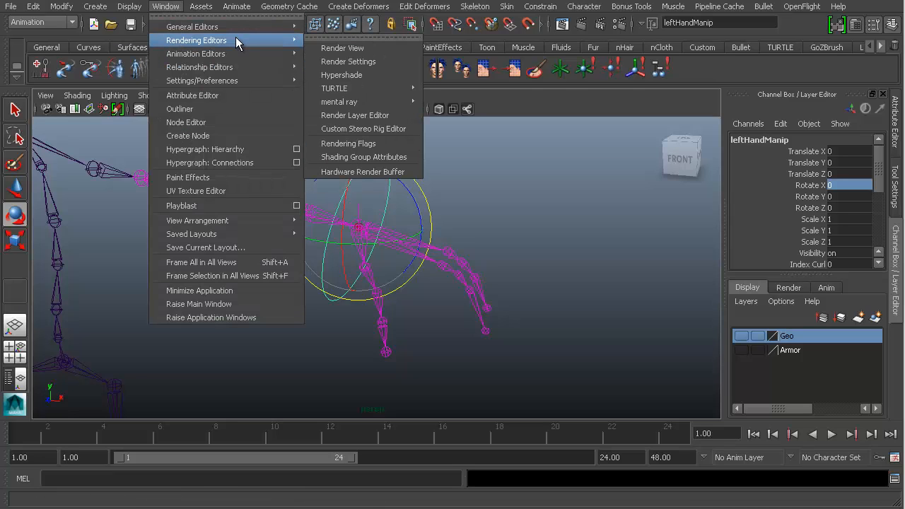
click(336, 77)
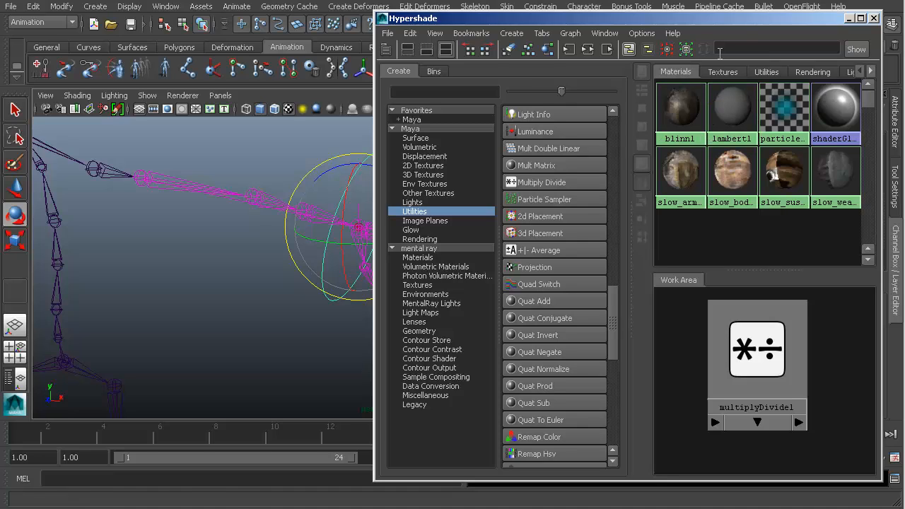
click(774, 74)
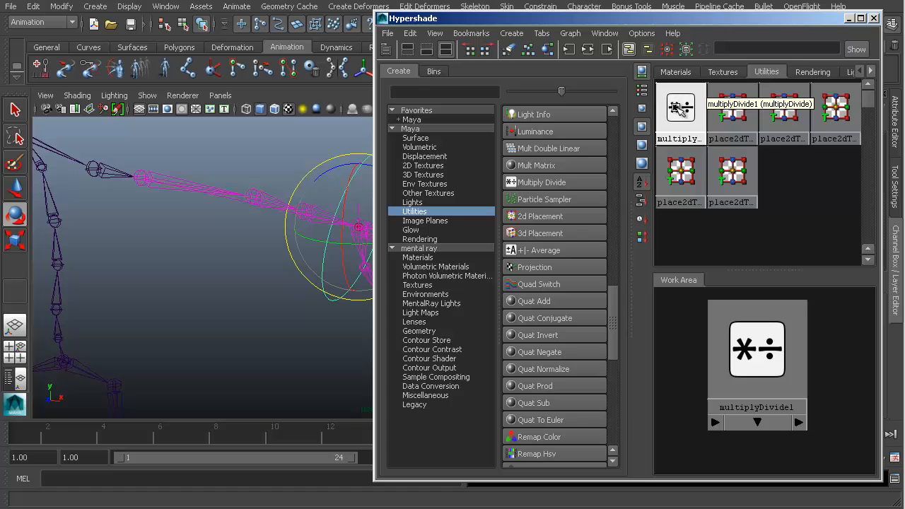
click(682, 118)
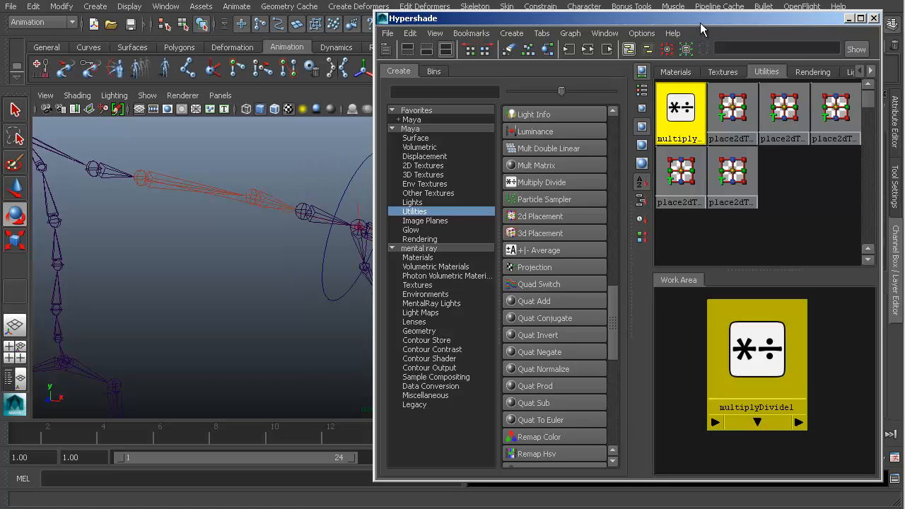
- Show multiplyDivide1's attributes in the Attribute Editor, moving the Hypershade aside and minimizing it
drag(704, 20, 465, 1)
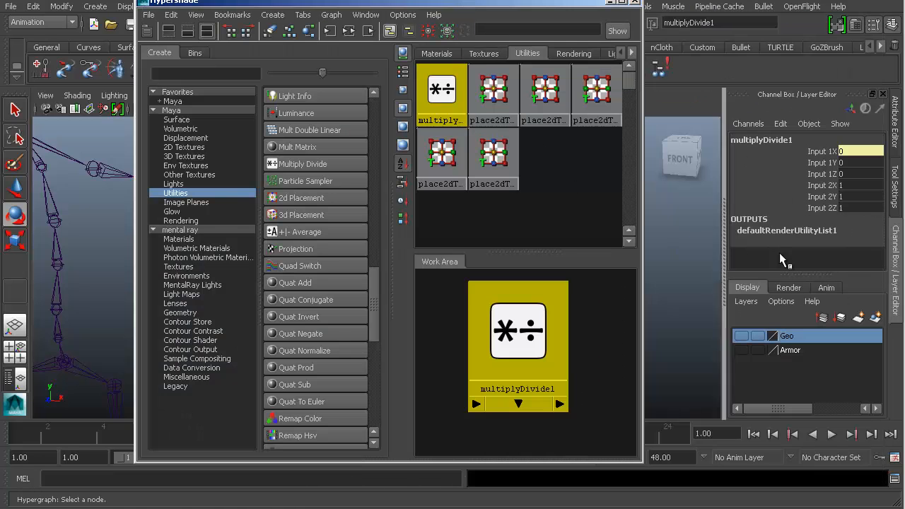
double_click(435, 89)
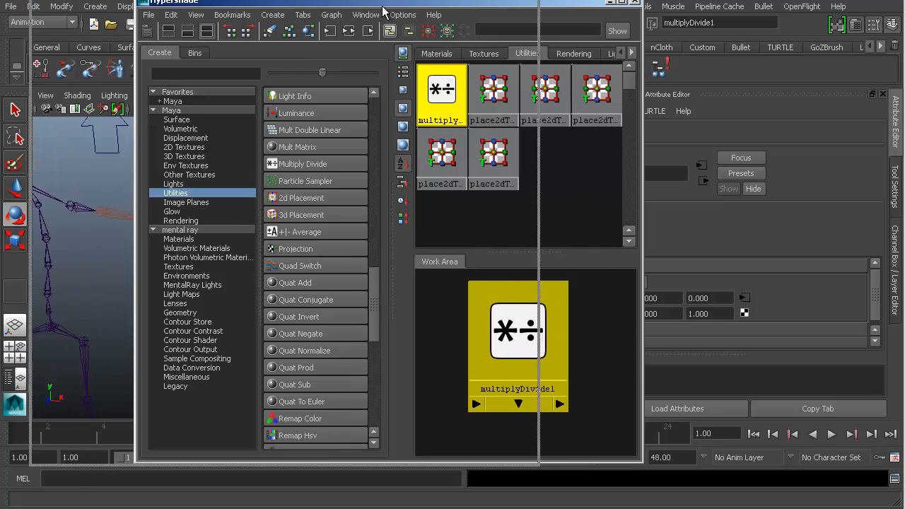
drag(492, 3, 385, 5)
drag(440, 4, 392, 4)
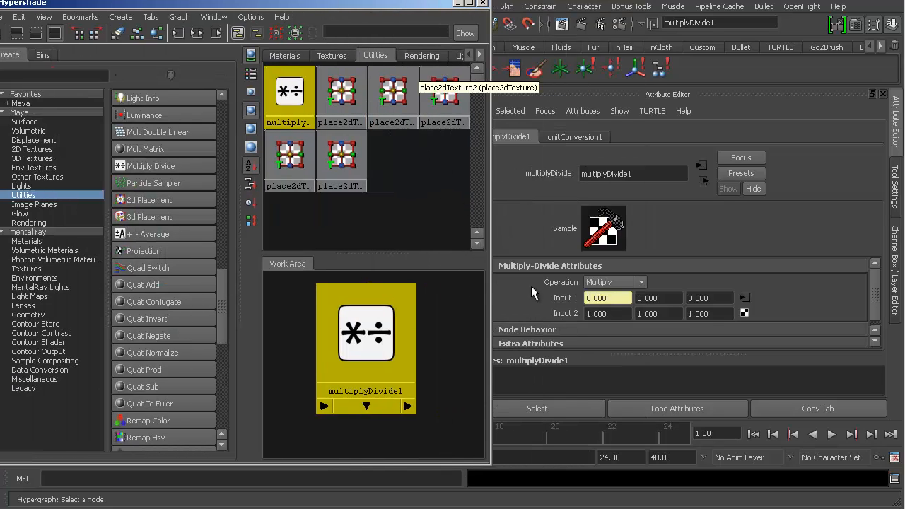
key(ctrl+a)
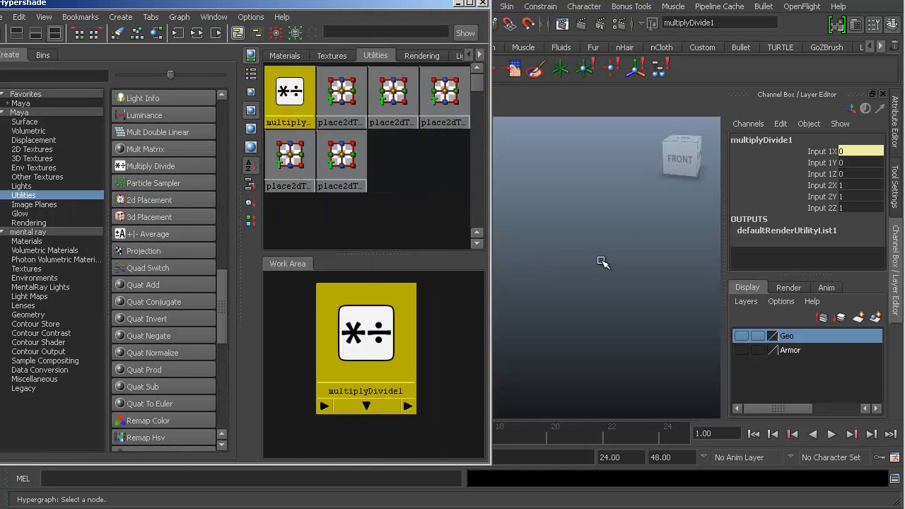
key(ctrl+a)
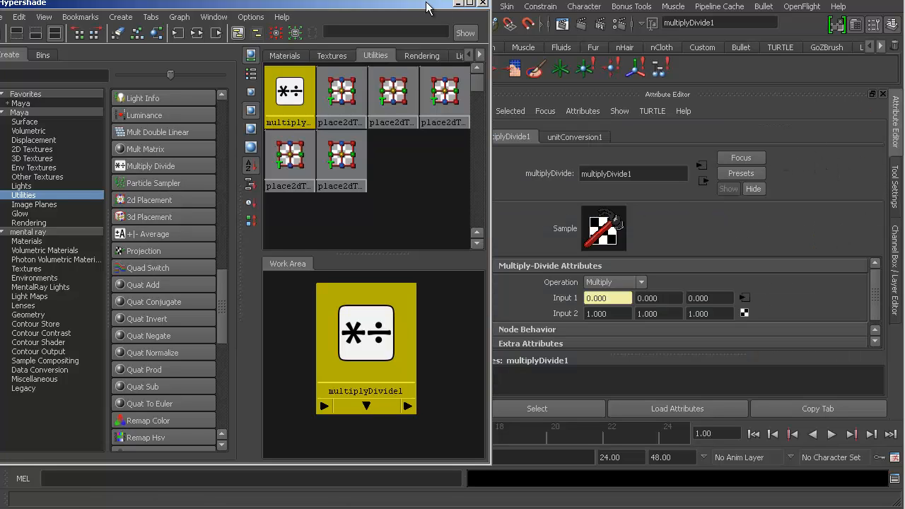
drag(437, 4, 480, 23)
click(527, 20)
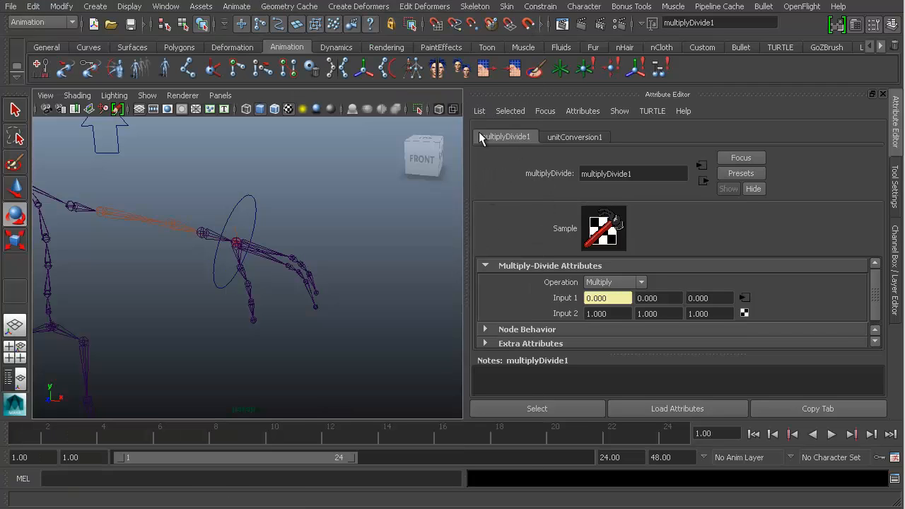
- Set the first Input 2 value of the multiplyDivide1 node to 0.5
click(613, 315)
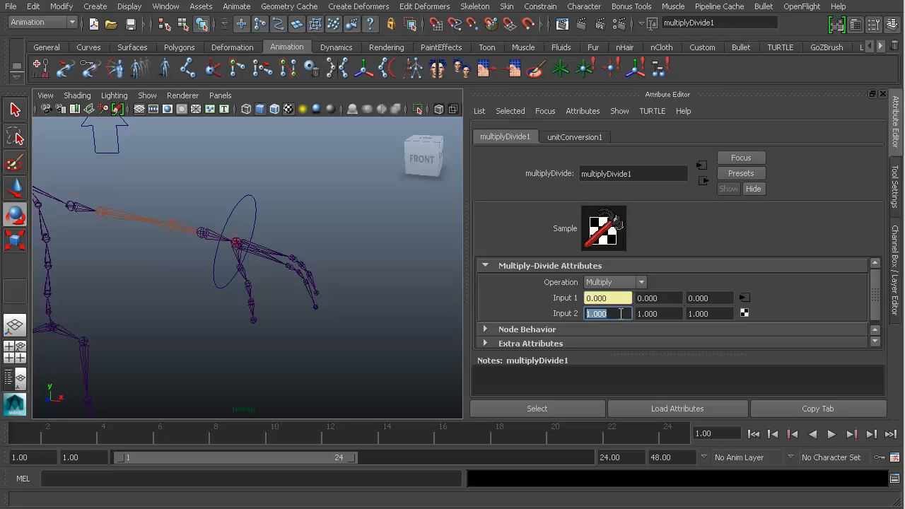
text(.)
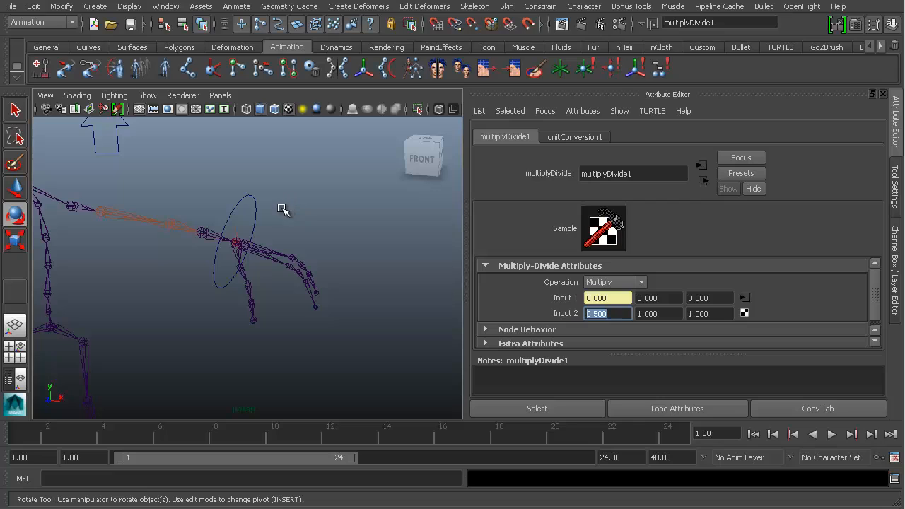
- Select the left hand control, clear the selection, and select the leftForearmRoll joint to inspect its attributes
drag(282, 209, 249, 216)
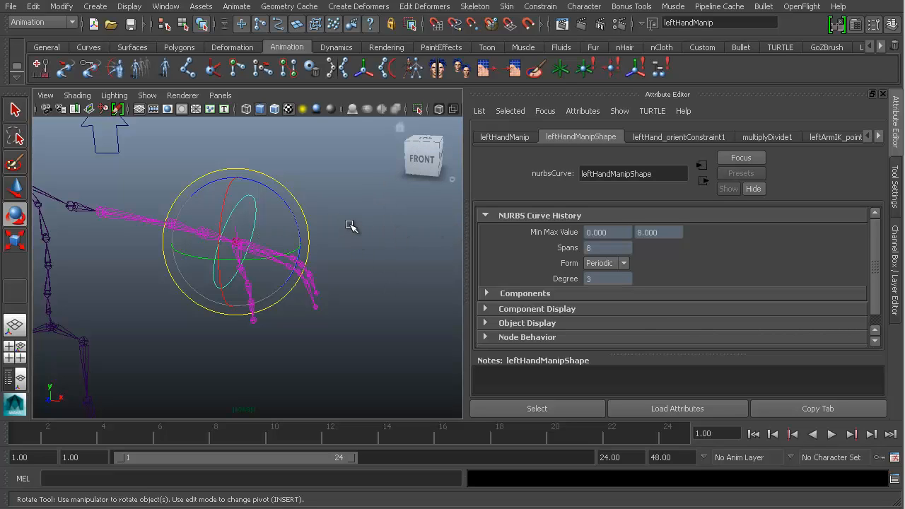
click(351, 226)
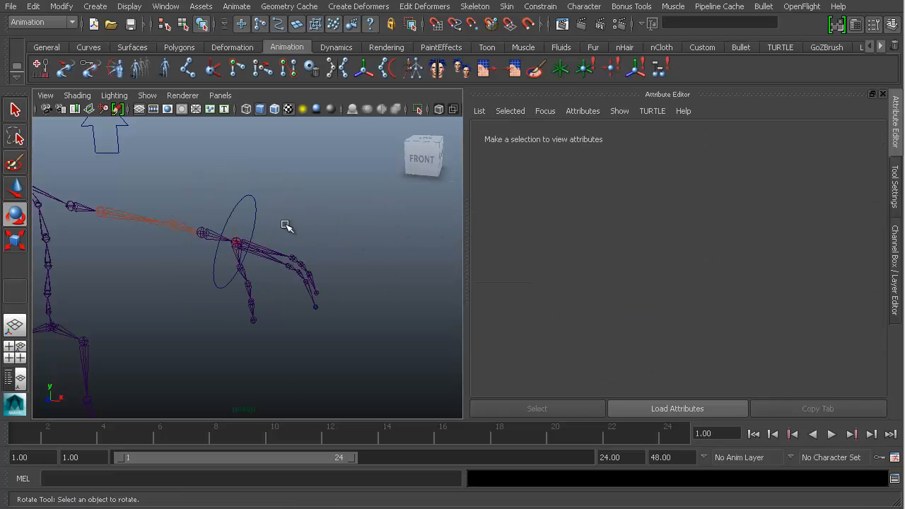
click(202, 228)
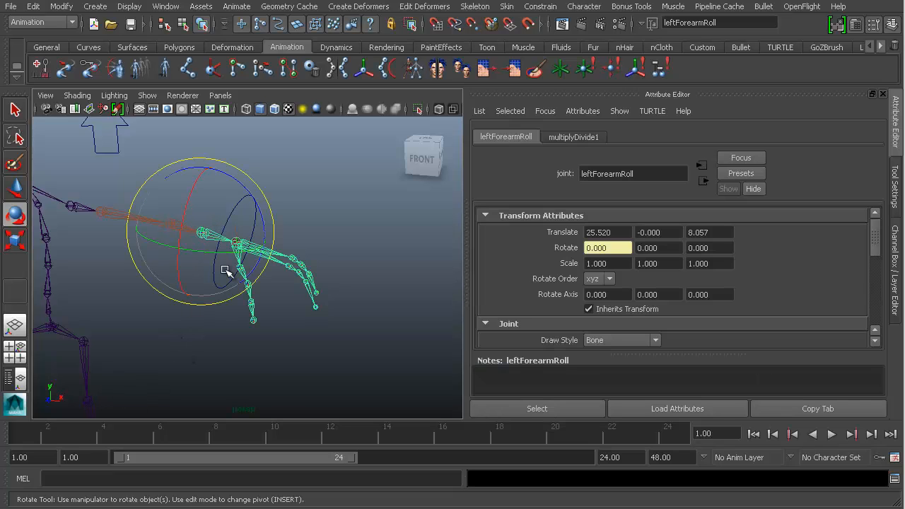
- Set the left hand control's Rotate X to 90 and select the leftForearmRoll joint to check its Rotate X
click(326, 226)
click(257, 211)
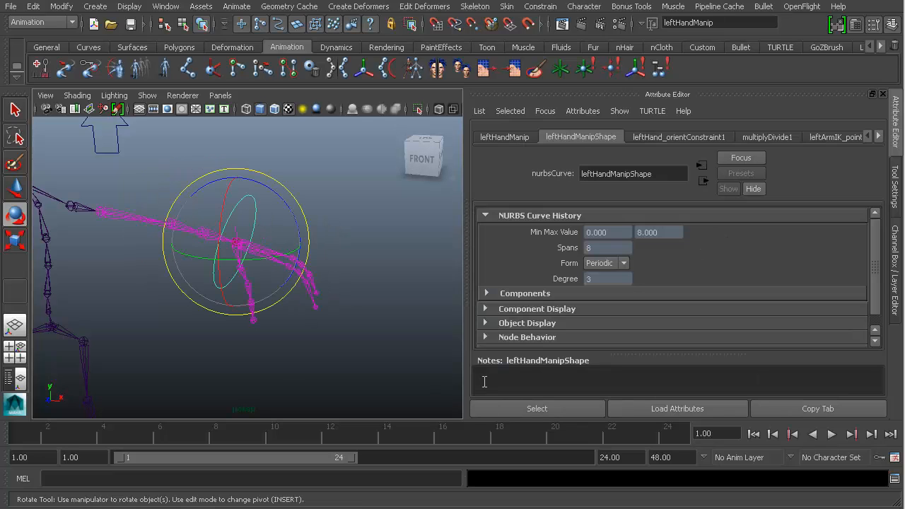
click(896, 245)
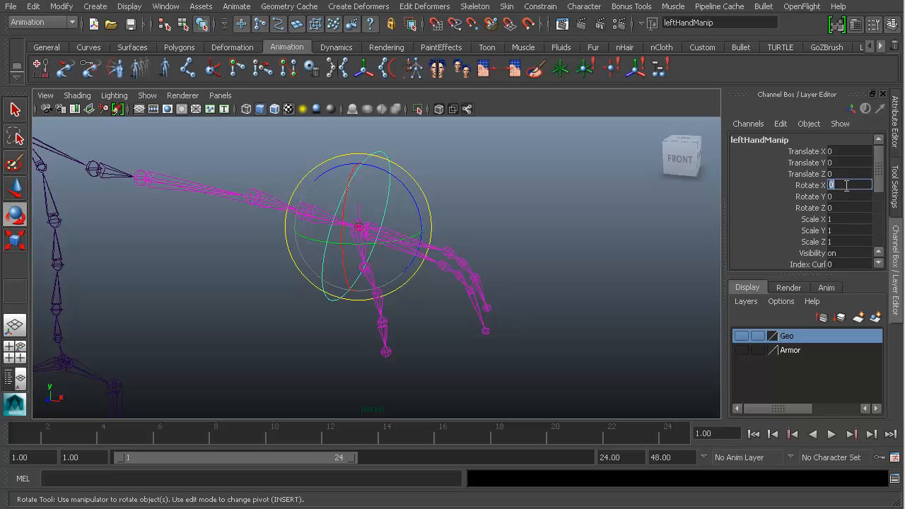
key(Return)
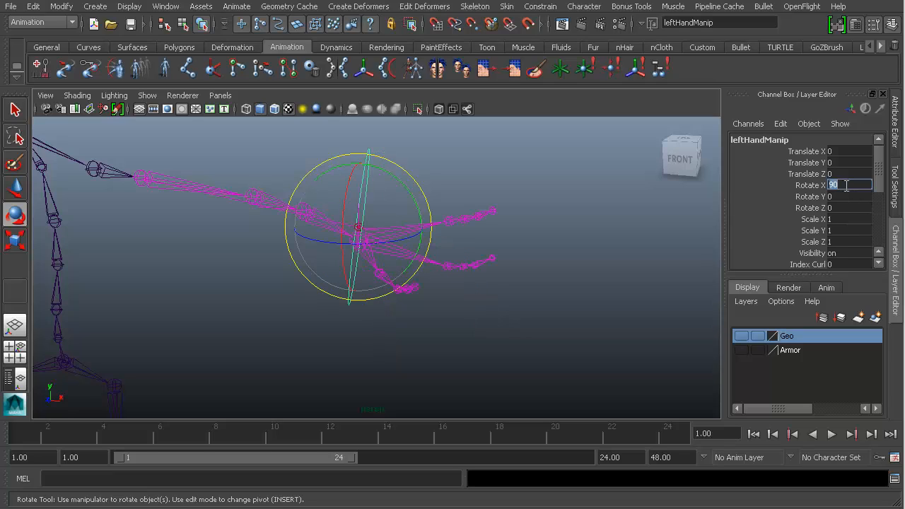
click(510, 321)
click(304, 209)
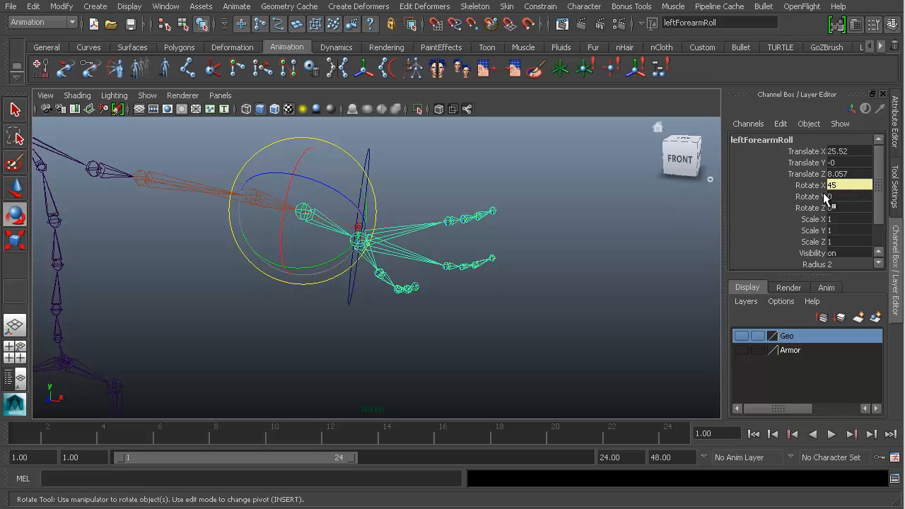
- Reselect the left hand control and return its Rotate X to 0
click(391, 152)
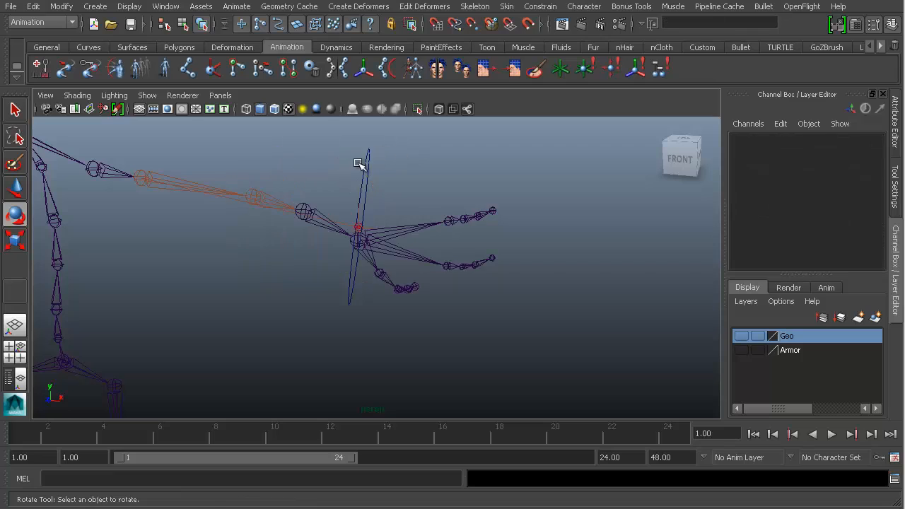
click(365, 164)
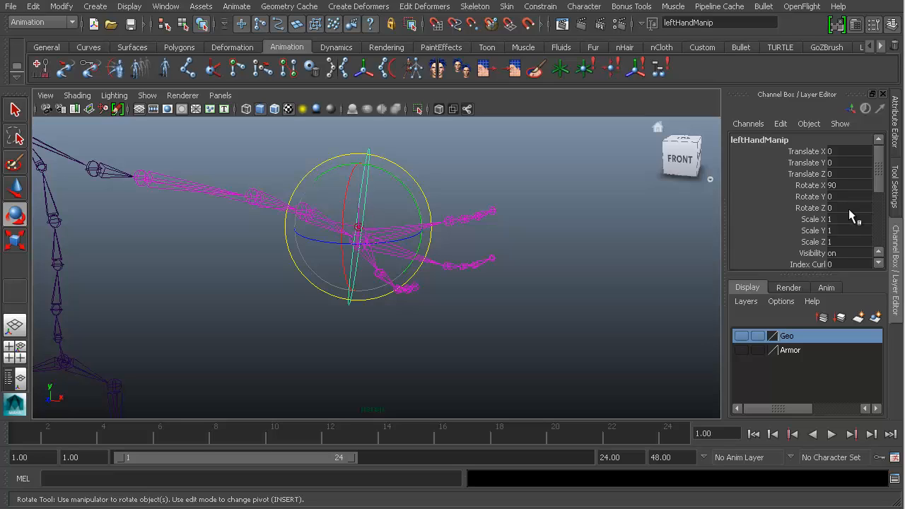
double_click(851, 186)
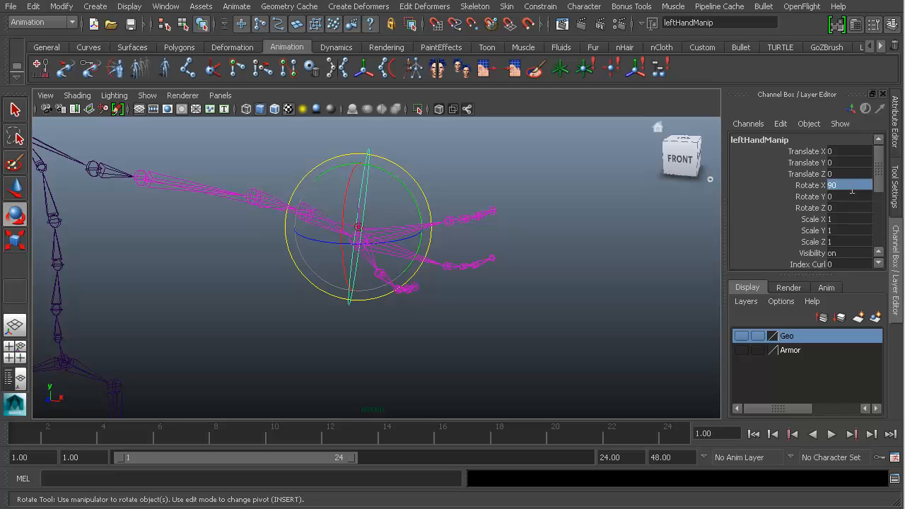
text(0)
key(Return)
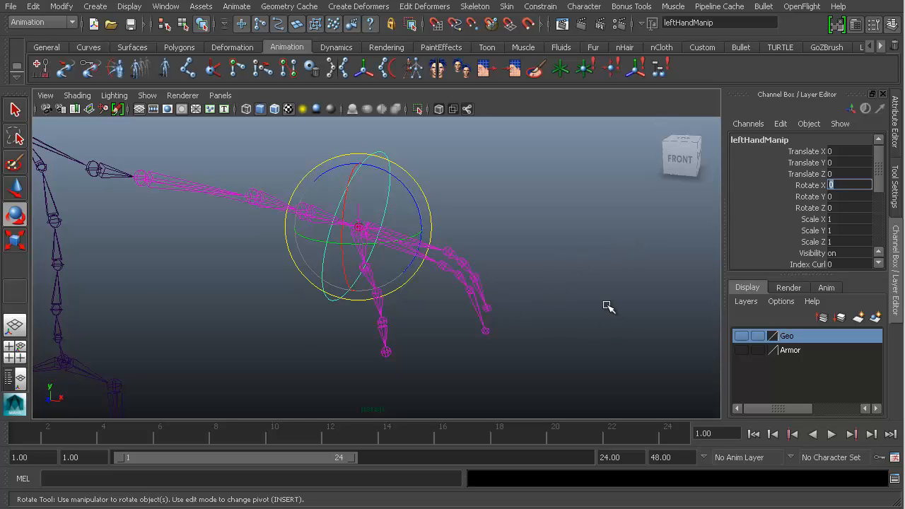
- Select the rightForearmRoll joint in the skeleton's opposite arm
alt+right_drag(607, 307, 459, 318)
alt+middle_drag(269, 301, 505, 316)
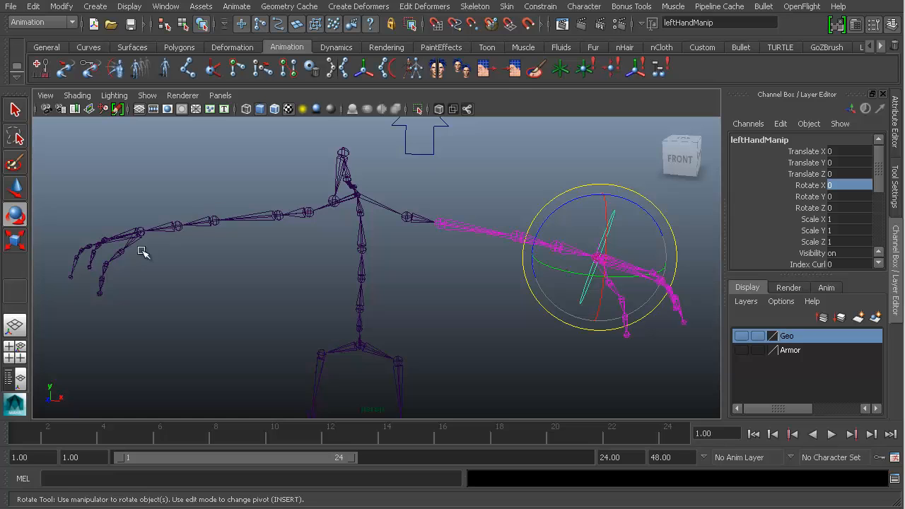
alt+drag(143, 253, 177, 269)
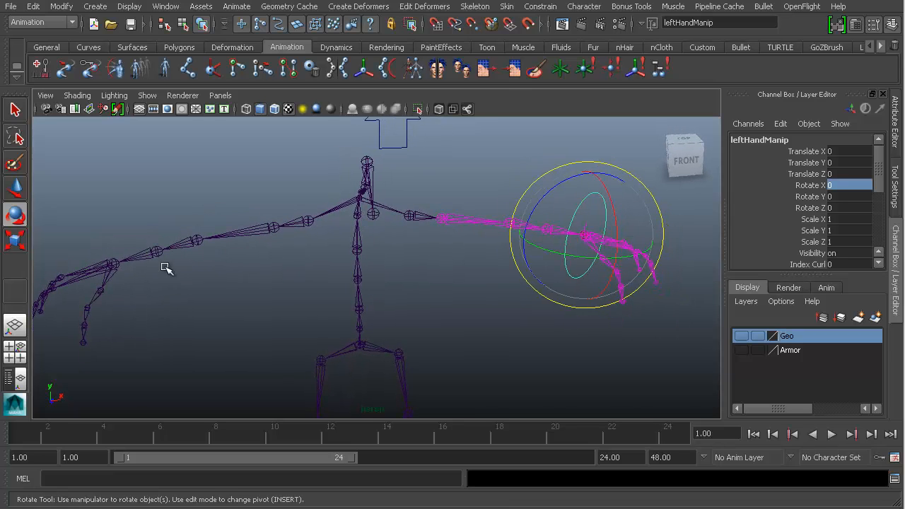
alt+drag(310, 365, 307, 344)
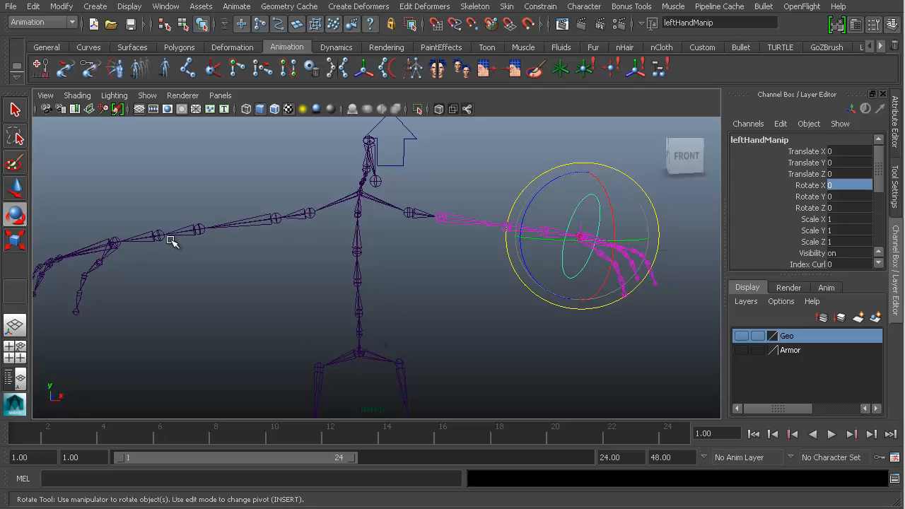
alt+drag(185, 314, 187, 319)
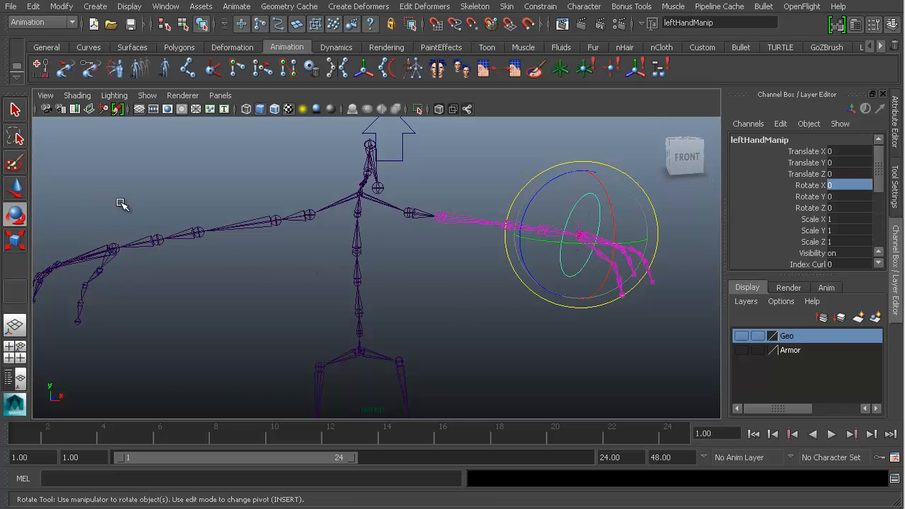
click(152, 237)
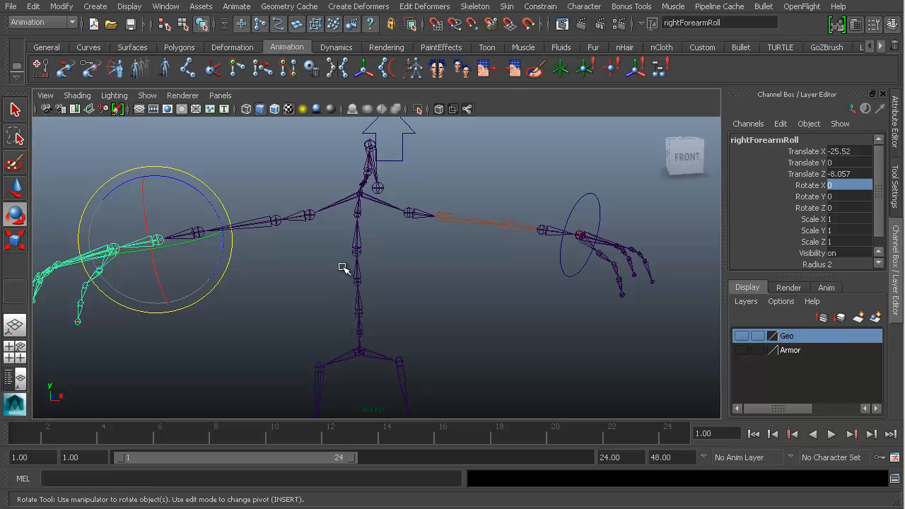
alt+drag(319, 340, 340, 342)
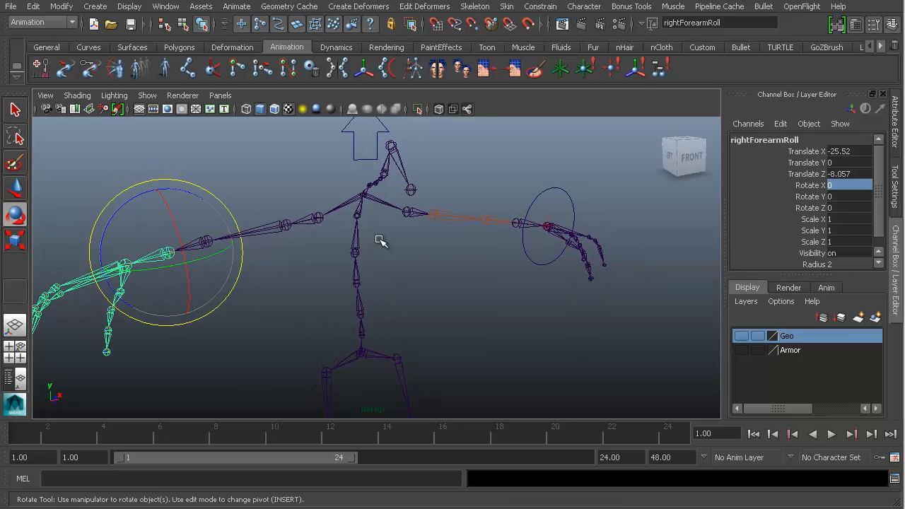